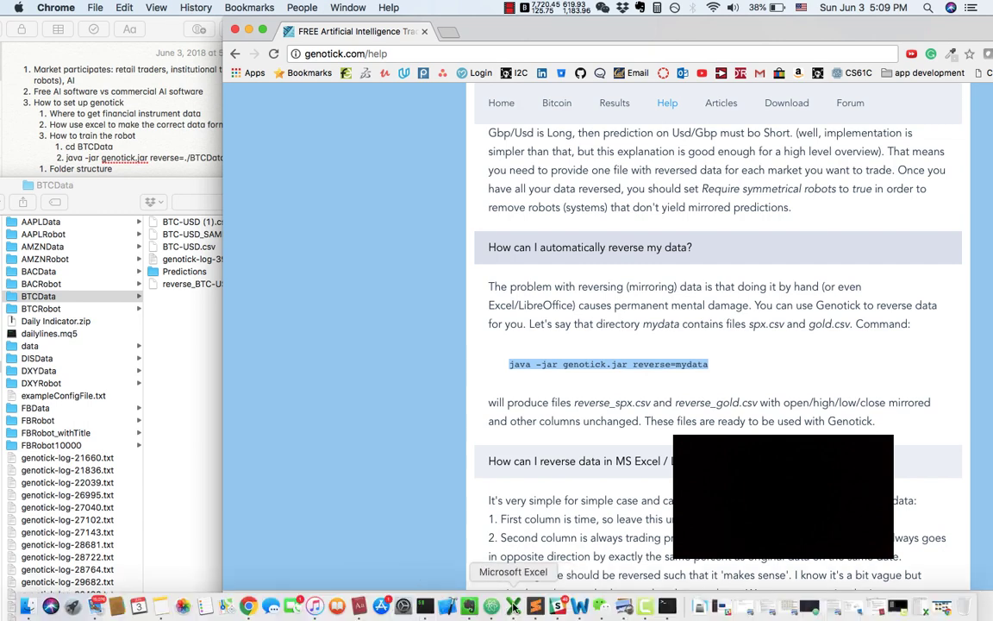
Switch from Chrome to the BTC-USD (1).csv price table in Excel.
{"action": "left_click", "coordinate": [473, 545]}
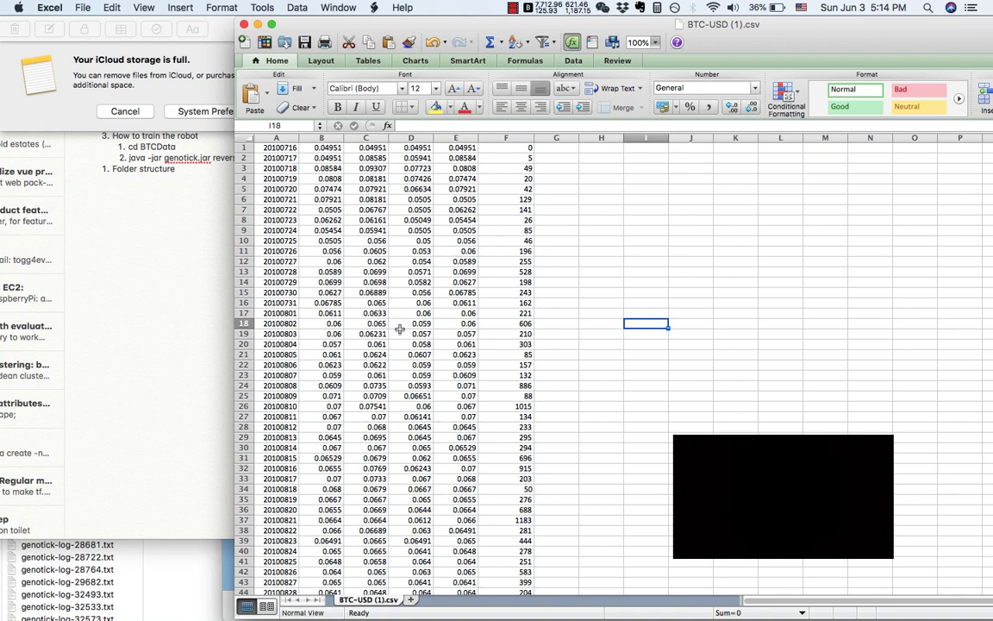
{"action": "left_click", "coordinate": [125, 111]}
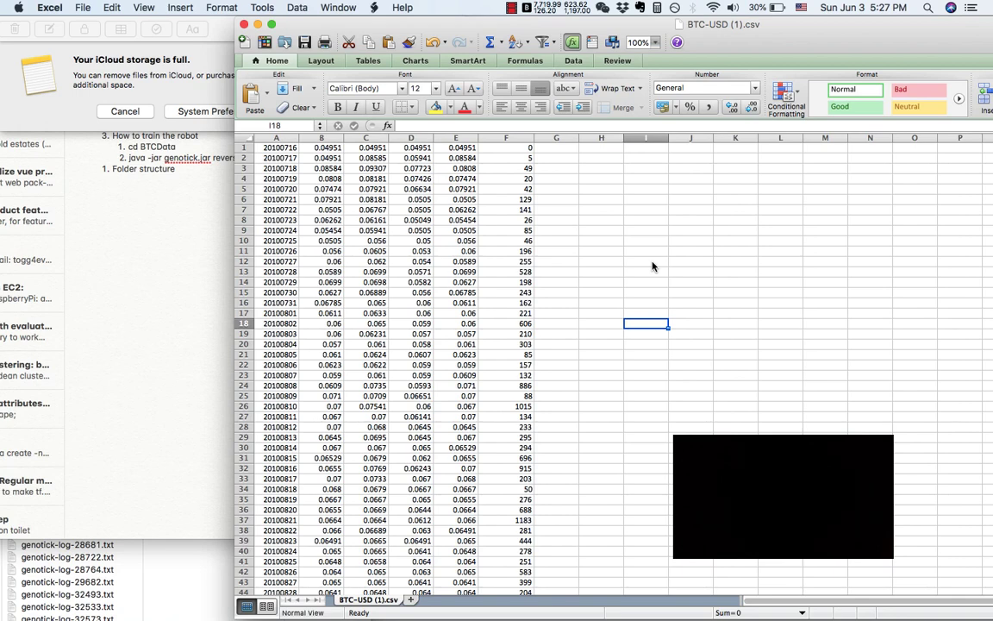
In Notes, select and deselect parts of the 'java -jar genotick.jar reverse=./BTCData' line.
{"action": "left_click", "coordinate": [125, 111]}
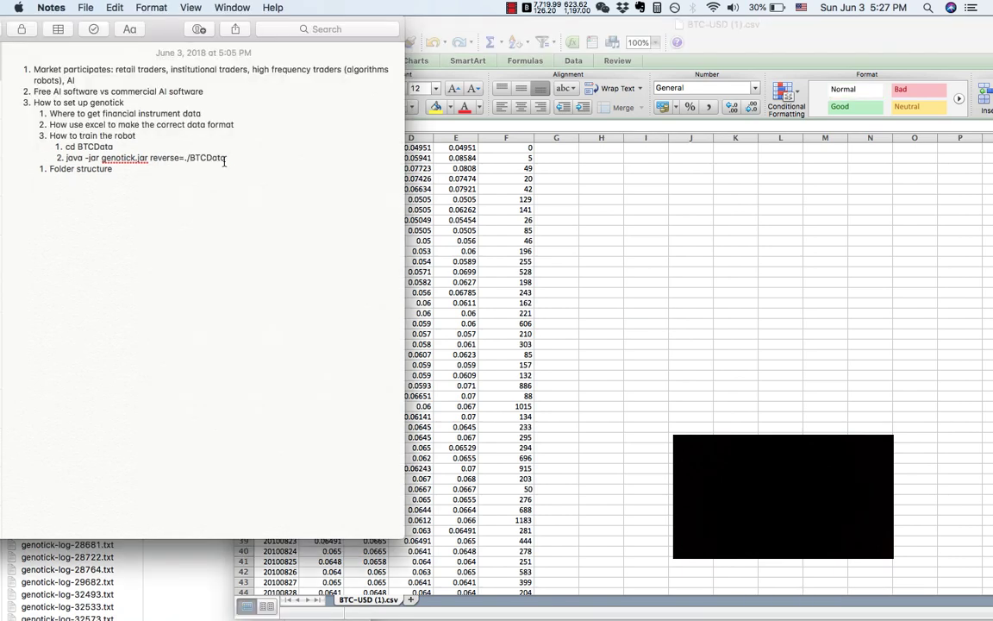
{"action": "left_click_drag", "start_coordinate": [227, 158], "coordinate": [66, 157]}
{"action": "left_click", "coordinate": [66, 158]}
{"action": "left_click_drag", "start_coordinate": [150, 158], "coordinate": [229, 158]}
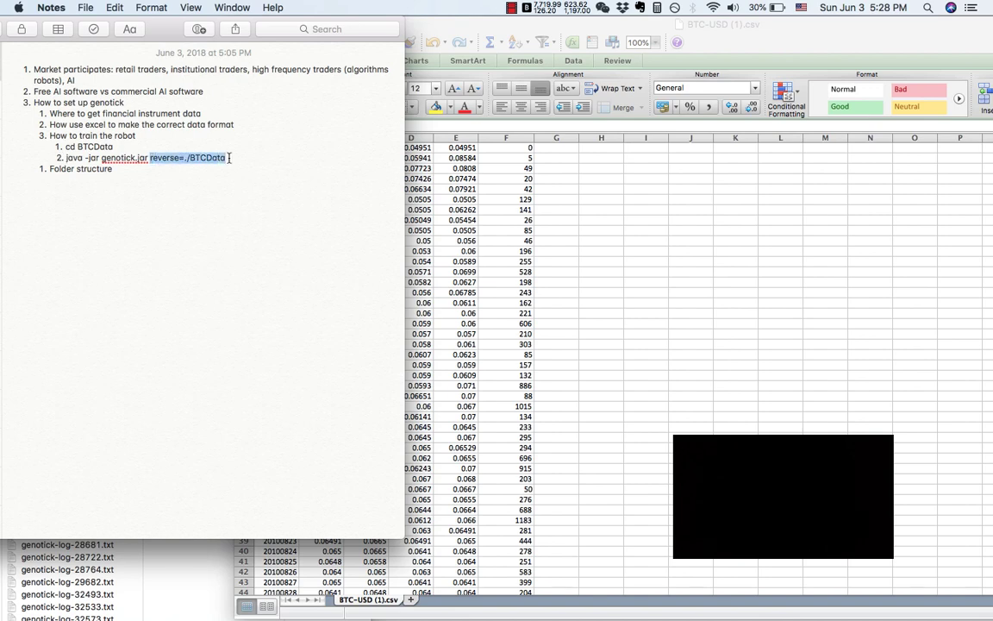
{"action": "left_click", "coordinate": [229, 158]}
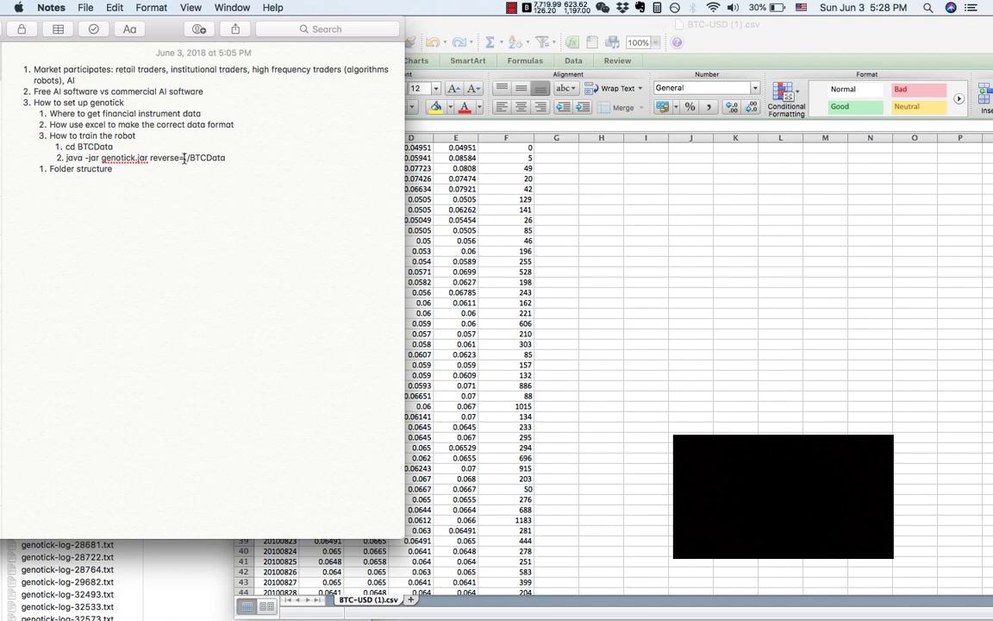
{"action": "left_click_drag", "start_coordinate": [184, 158], "coordinate": [227, 158]}
{"action": "left_click", "coordinate": [229, 159]}
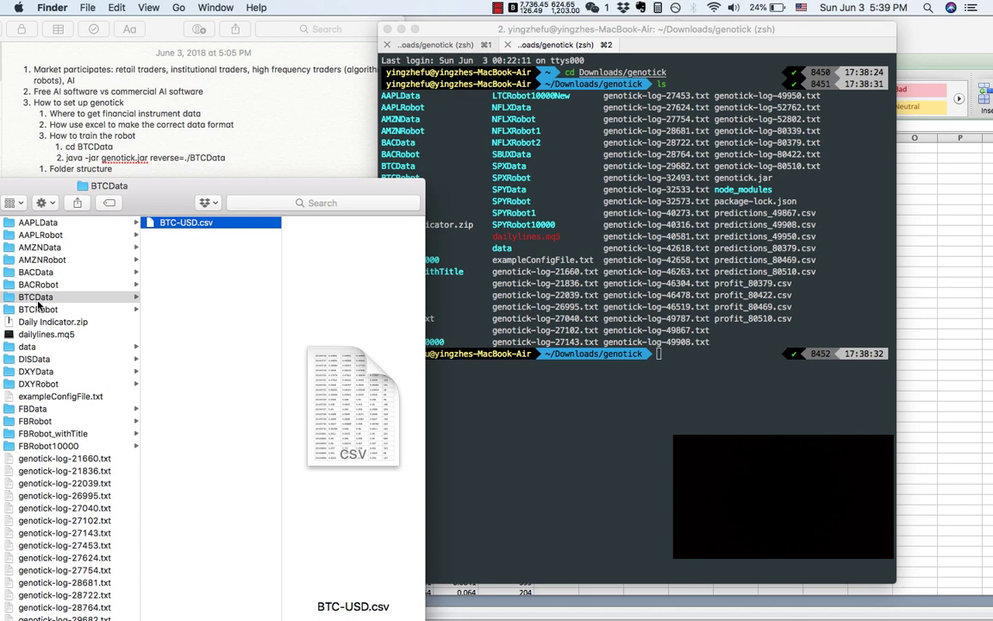
Check the ./BTCData folder name in the note's reverse command.
{"action": "left_click", "coordinate": [464, 320]}
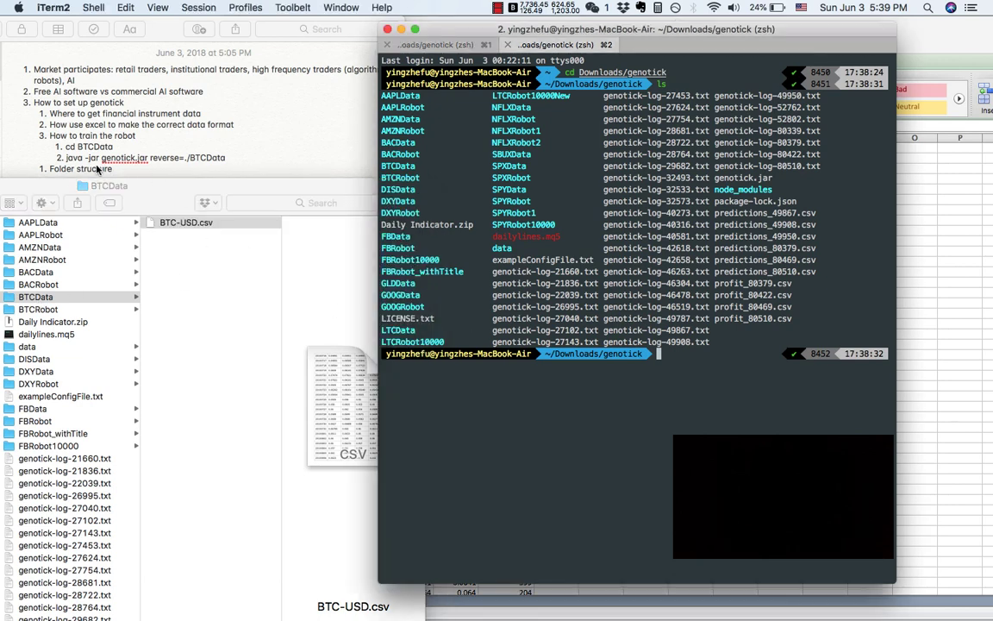
{"action": "left_click", "coordinate": [59, 147]}
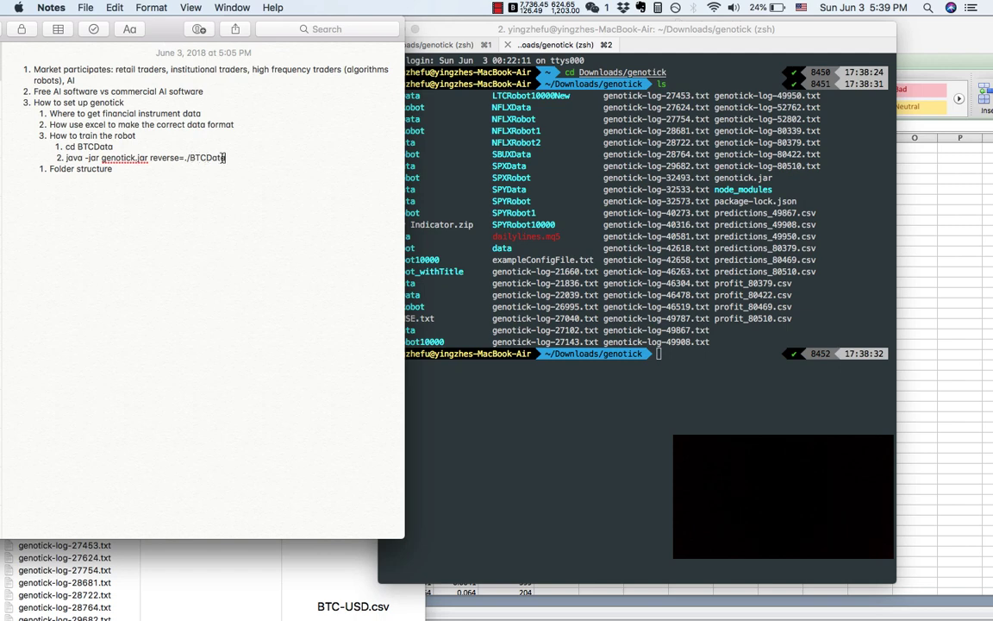
{"action": "left_click_drag", "start_coordinate": [225, 159], "coordinate": [187, 158]}
{"action": "left_click", "coordinate": [721, 370]}
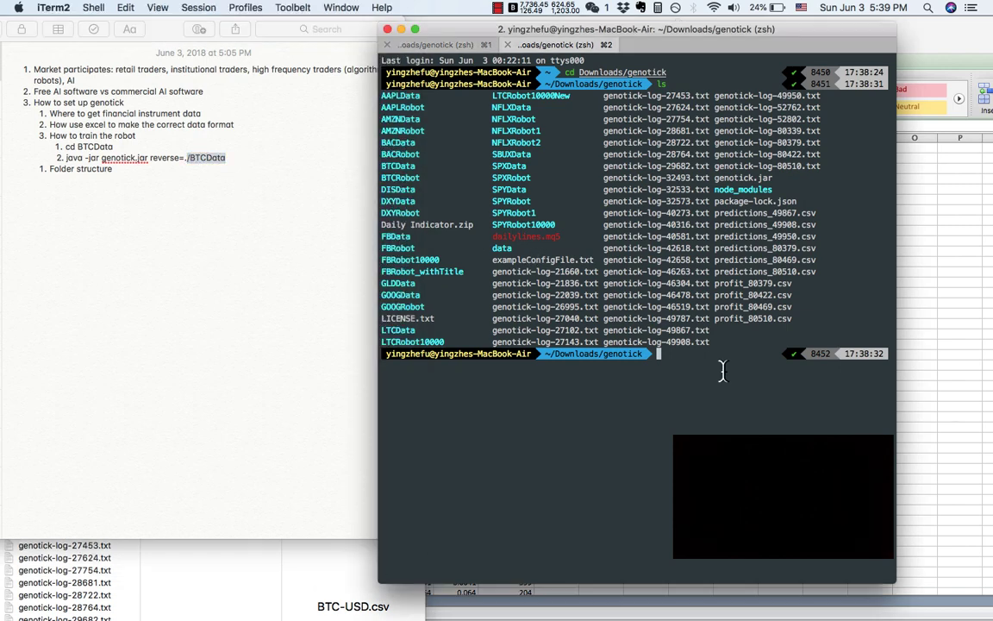
Run 'java -jar genotick.jar reverse=./BTCData' in the terminal, then check the BTCData folder.
{"action": "type", "text": "jav"}
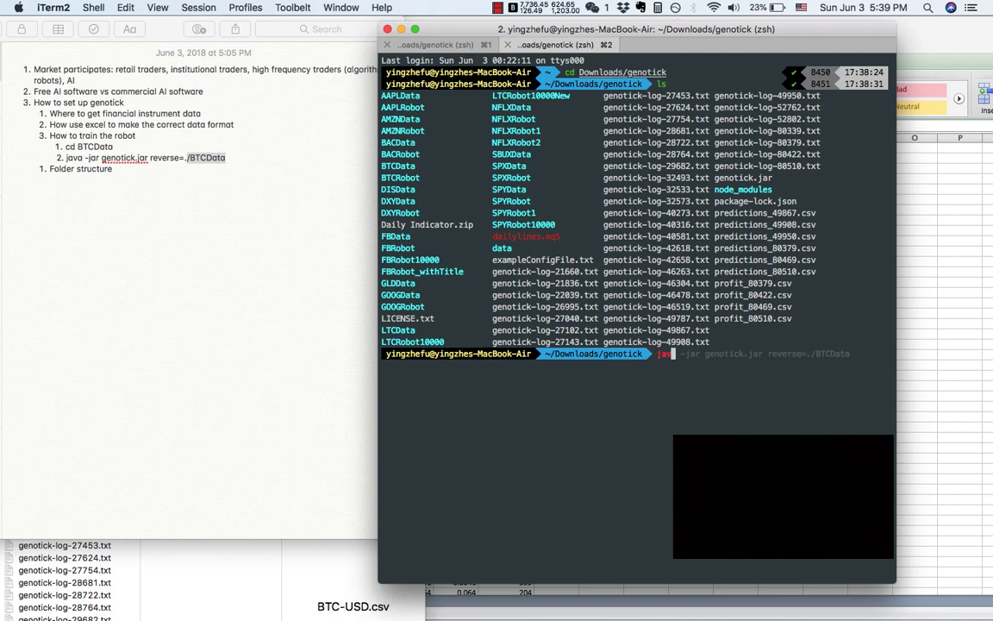
{"action": "key", "text": "Right"}
{"action": "key", "text": "Return"}
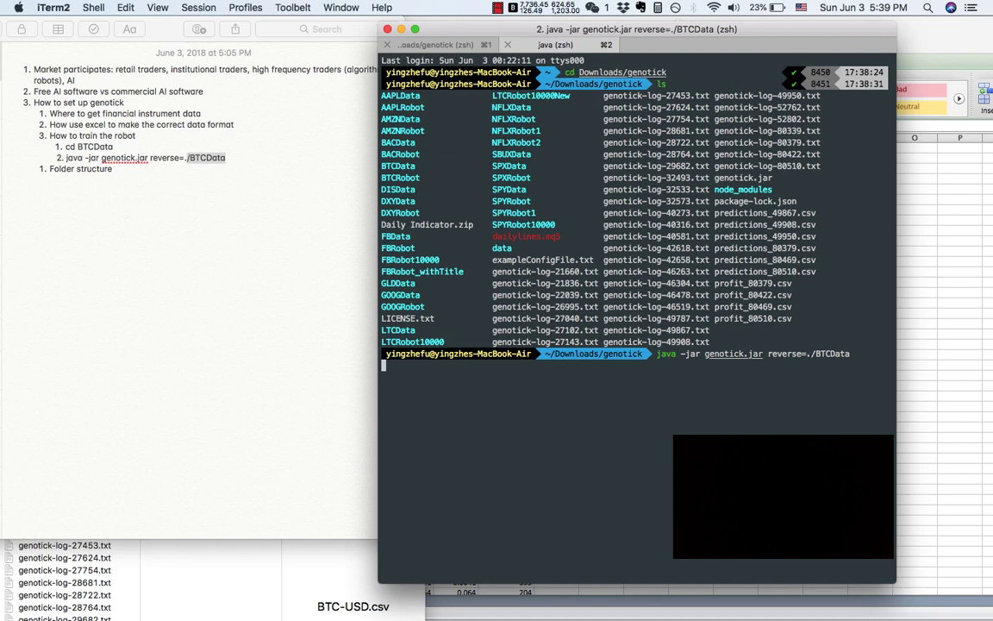
{"action": "left_click", "coordinate": [281, 543]}
{"action": "left_click_drag", "start_coordinate": [294, 345], "coordinate": [325, 343]}
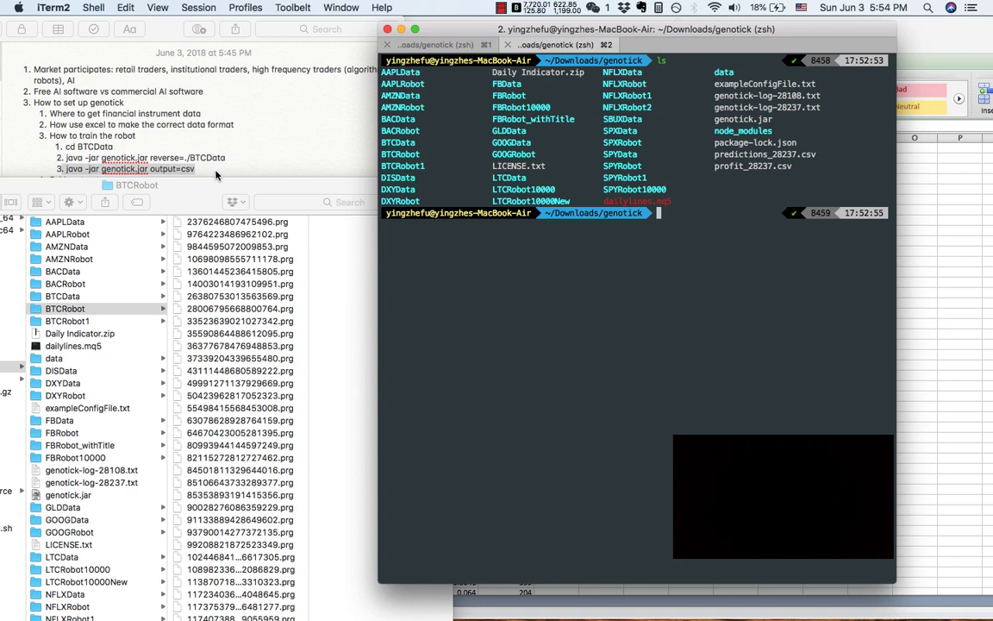
Copy 'java -jar genotick.jar output=csv' from Notes, run it, and enter ./BTCData as data directory.
{"action": "left_click", "coordinate": [64, 159]}
{"action": "left_click", "coordinate": [66, 169]}
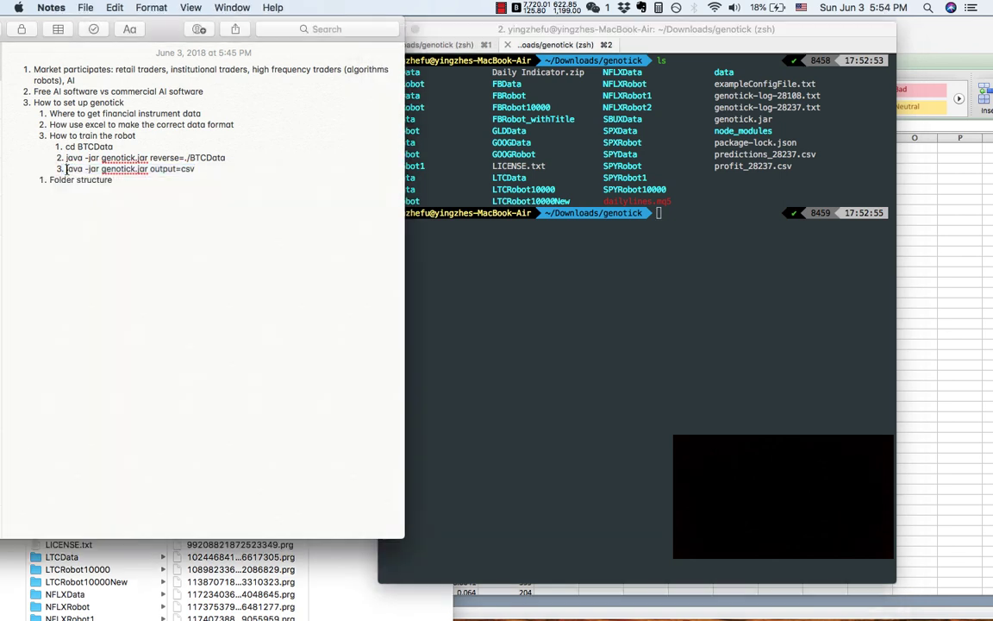
{"action": "left_click_drag", "start_coordinate": [65, 169], "coordinate": [195, 169]}
{"action": "key", "text": "super+c"}
{"action": "key", "text": "super+Tab"}
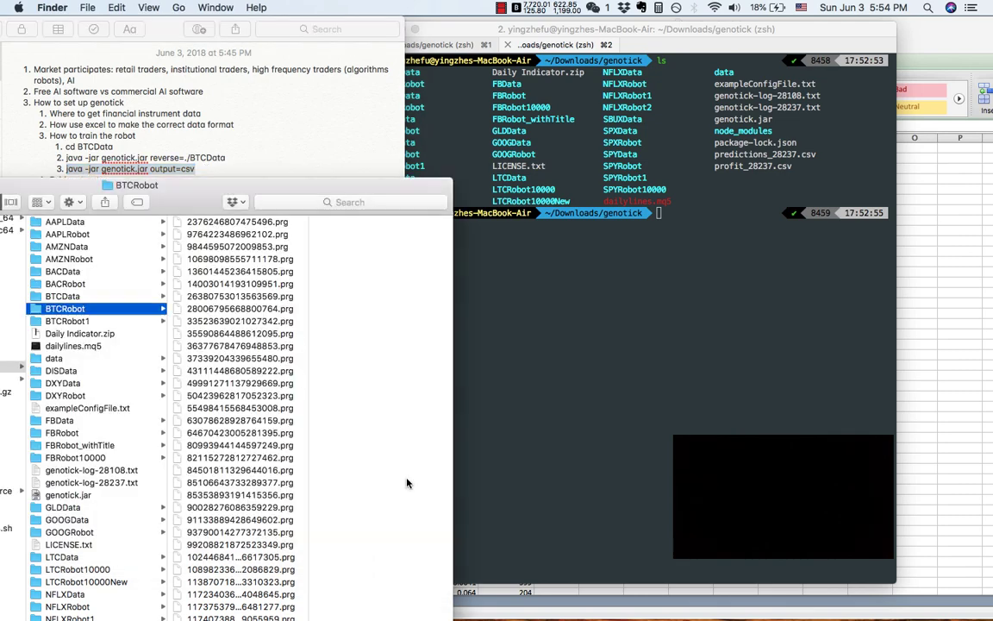
{"action": "key", "text": "super+Tab"}
{"action": "key", "text": "super+v"}
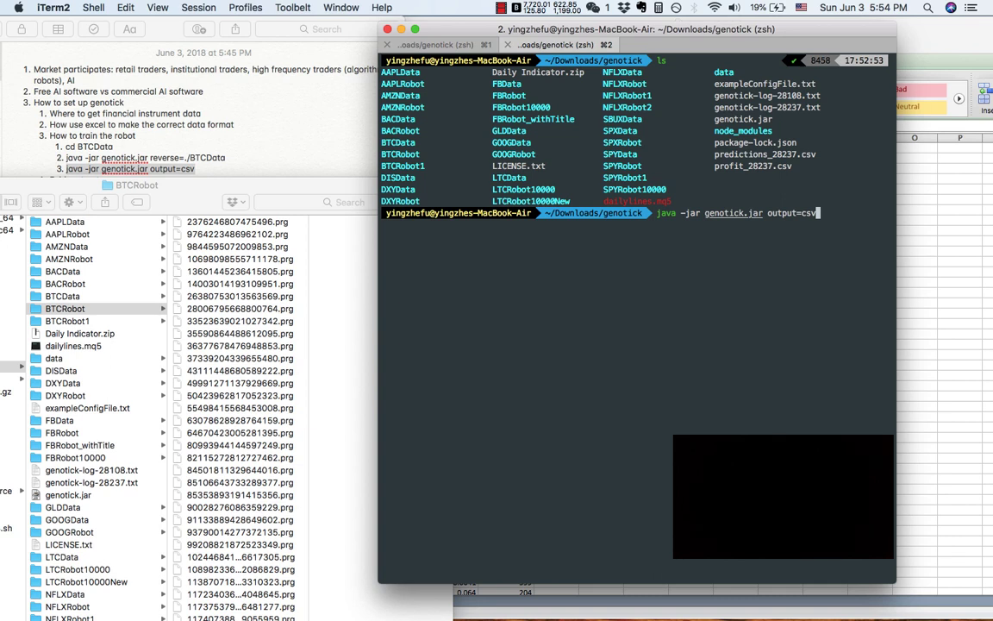
{"action": "key", "text": "Return"}
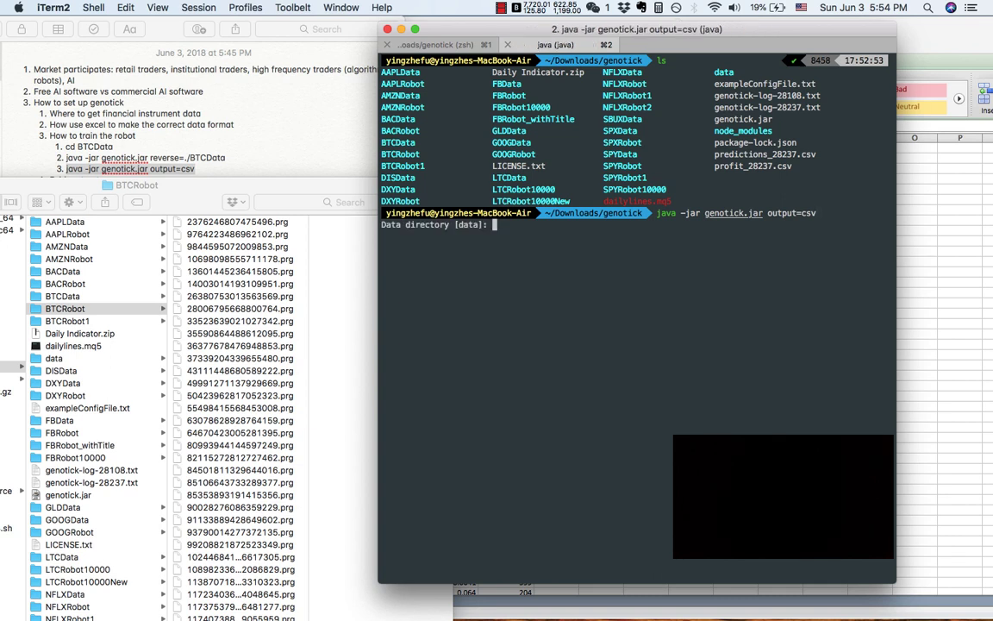
{"action": "type", "text": "./BTCData"}
{"action": "key", "text": "Return"}
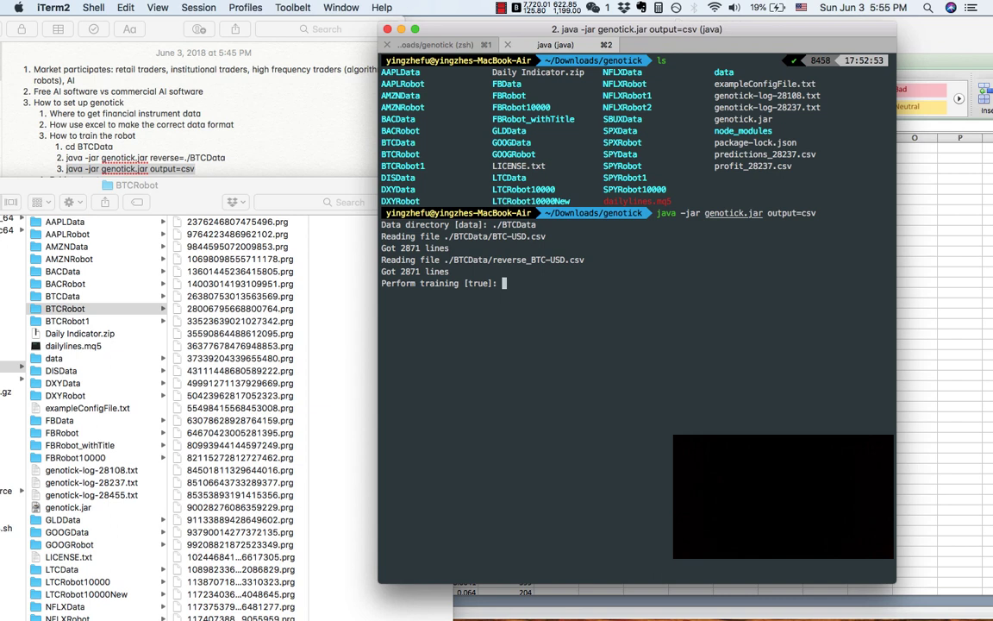
Train from 20100716 to 20180603, storing the population in ./BTCRobot1 with default limits.
{"action": "key", "text": "Return"}
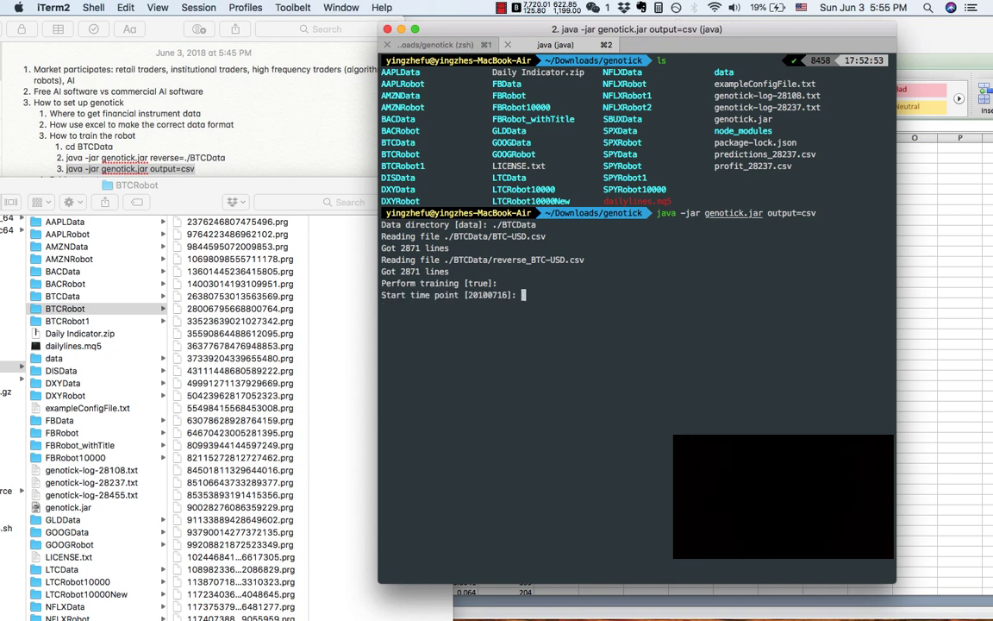
{"action": "key", "text": "Return"}
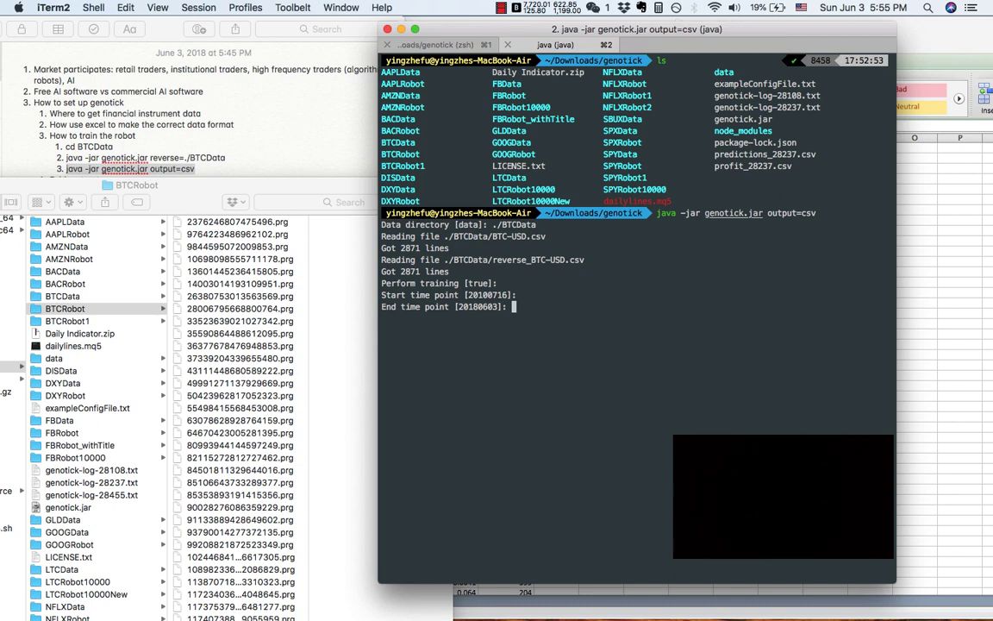
{"action": "key", "text": "Return"}
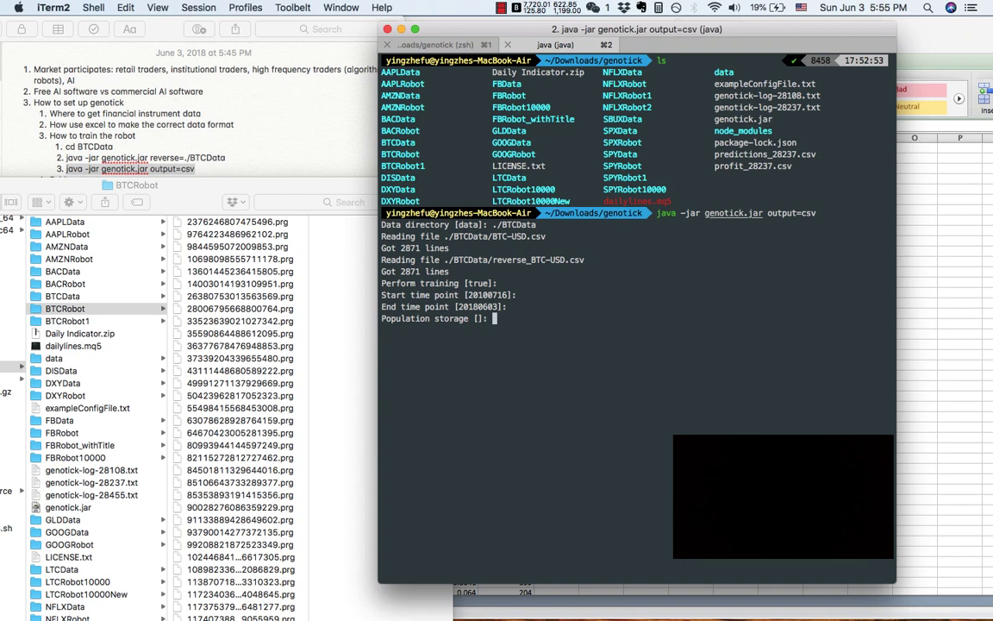
{"action": "type", "text": "./BTCRobot"}
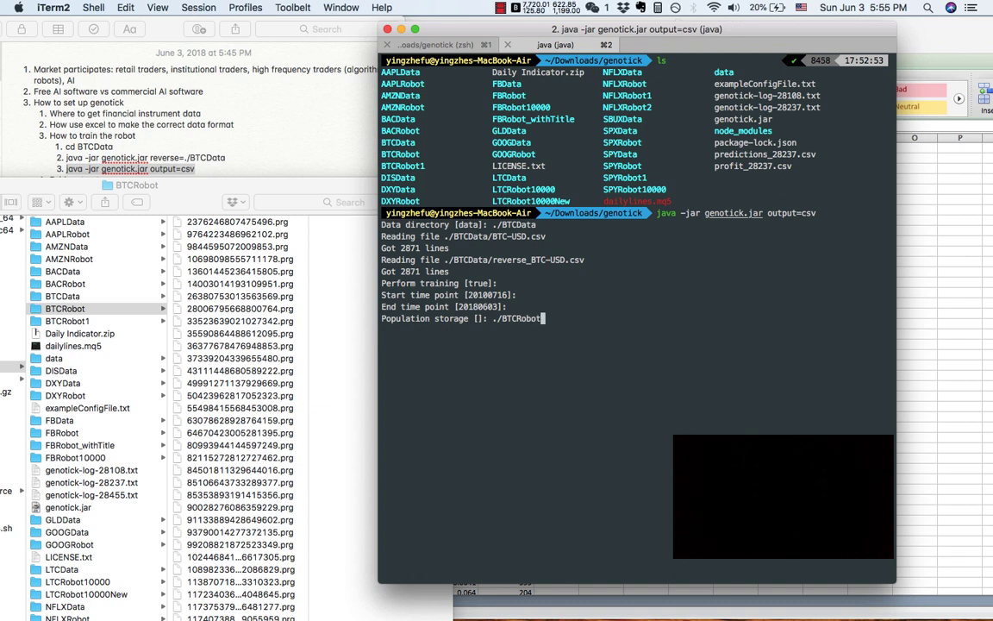
{"action": "type", "text": "1"}
{"action": "key", "text": "Return"}
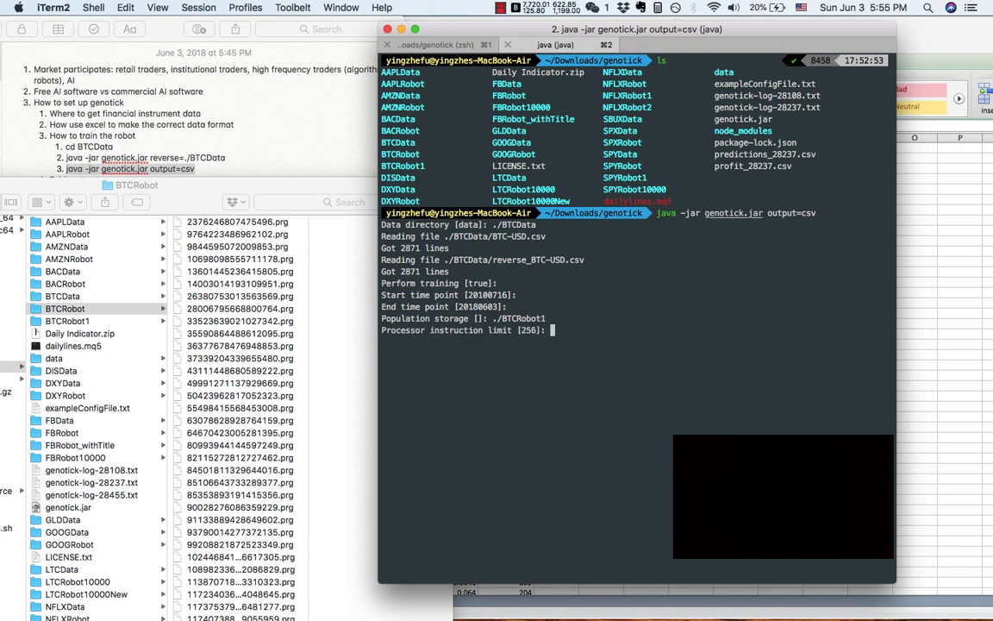
{"action": "key", "text": "Return"}
{"action": "key", "text": "Return"}
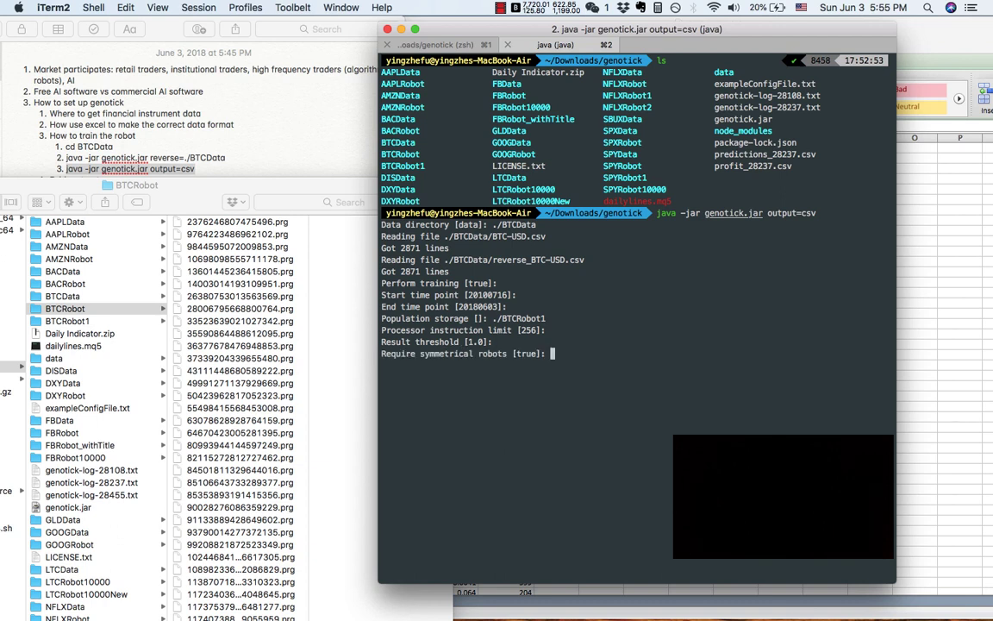
{"action": "key", "text": "Return"}
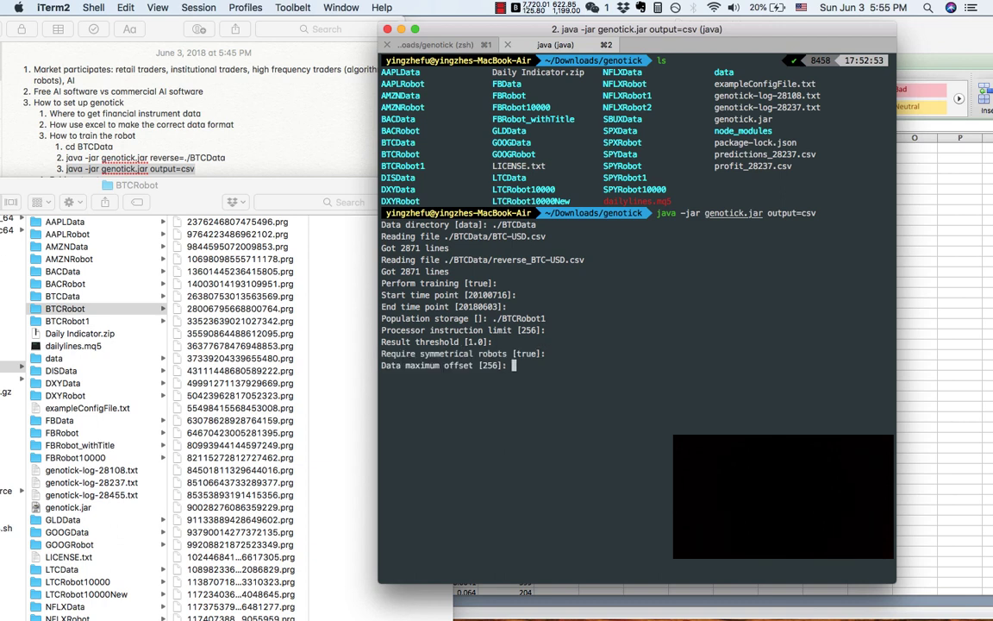
{"action": "key", "text": "Return"}
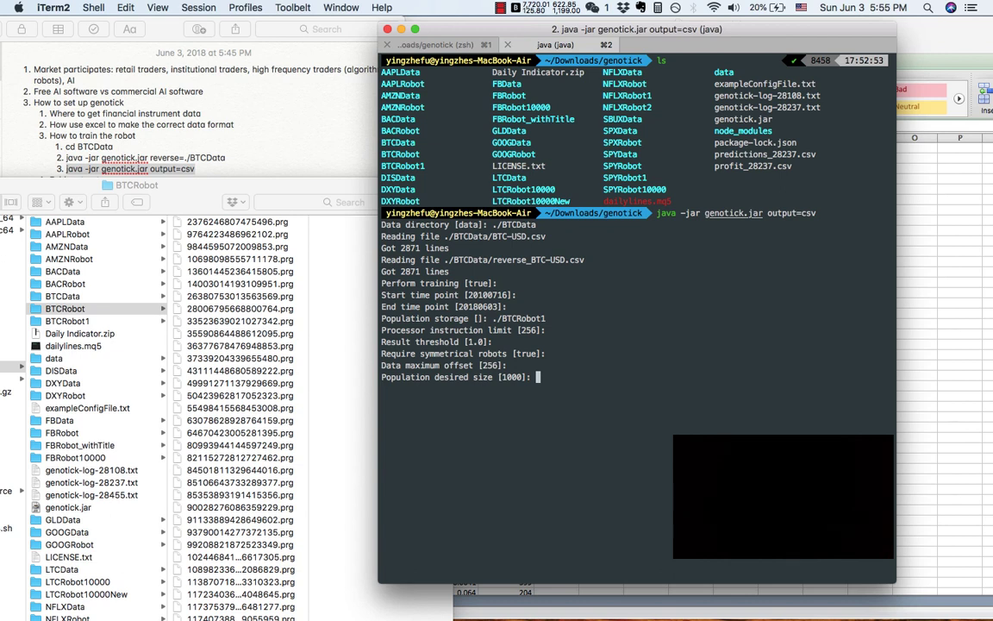
Set population size to 1000 and accept default robot settings and no ignored columns.
{"action": "type", "text": "1000"}
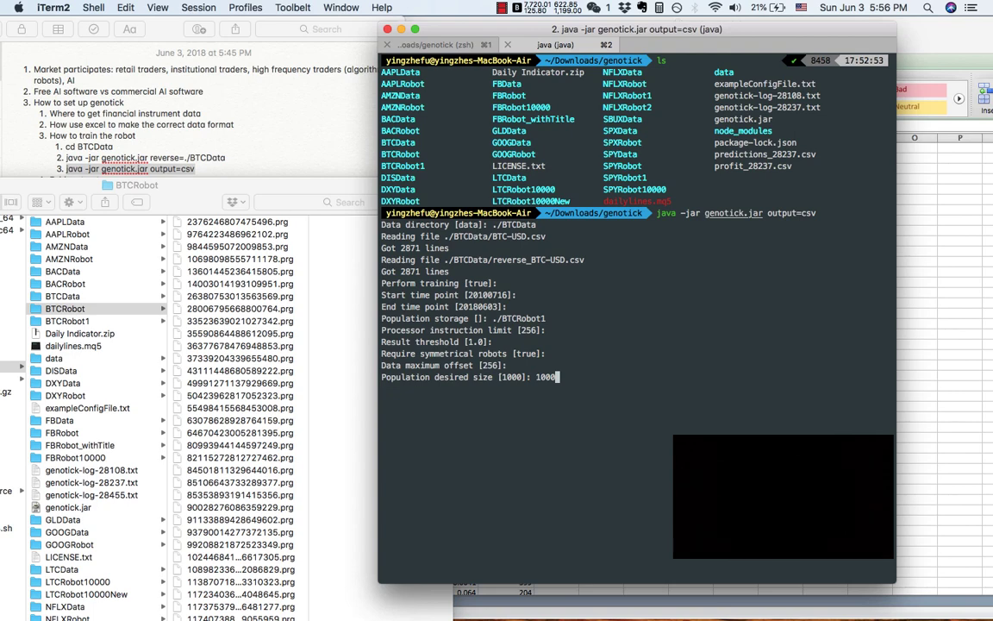
{"action": "key", "text": "Return"}
{"action": "key", "text": "Return"}
{"action": "key", "text": "Return"}
{"action": "key", "text": "Return"}
{"action": "key", "text": "Return"}
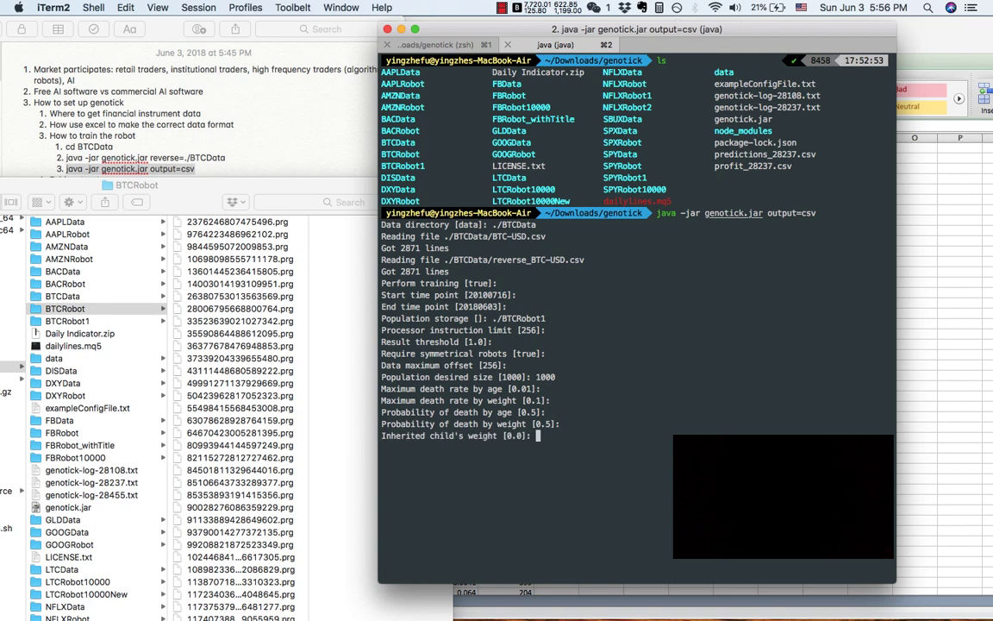
{"action": "key", "text": "Return"}
{"action": "key", "text": "Return"}
{"action": "key", "text": "Return"}
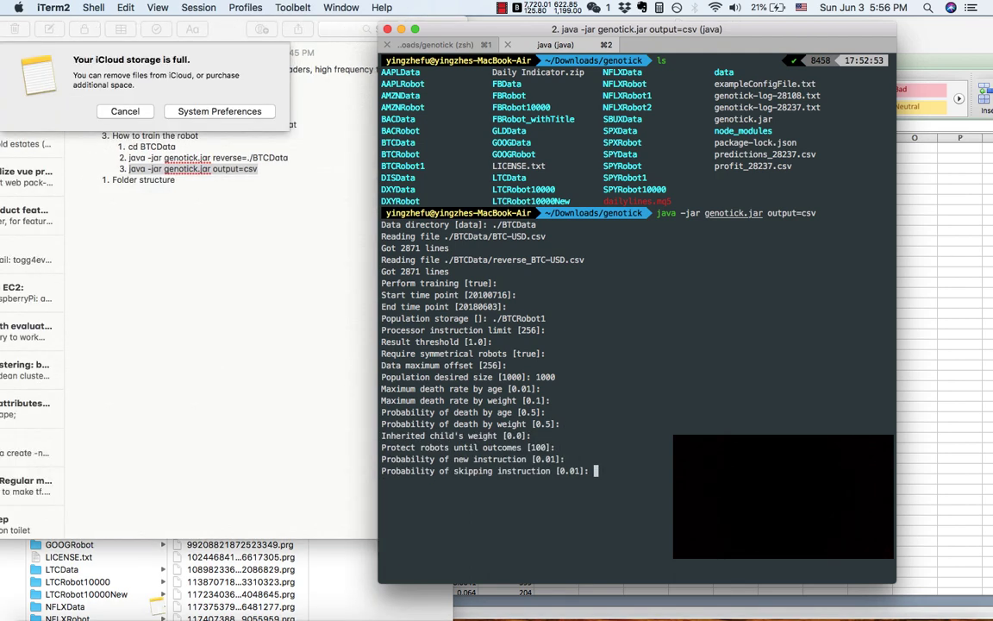
{"action": "key", "text": "Return"}
{"action": "key", "text": "Return"}
{"action": "key", "text": "Return"}
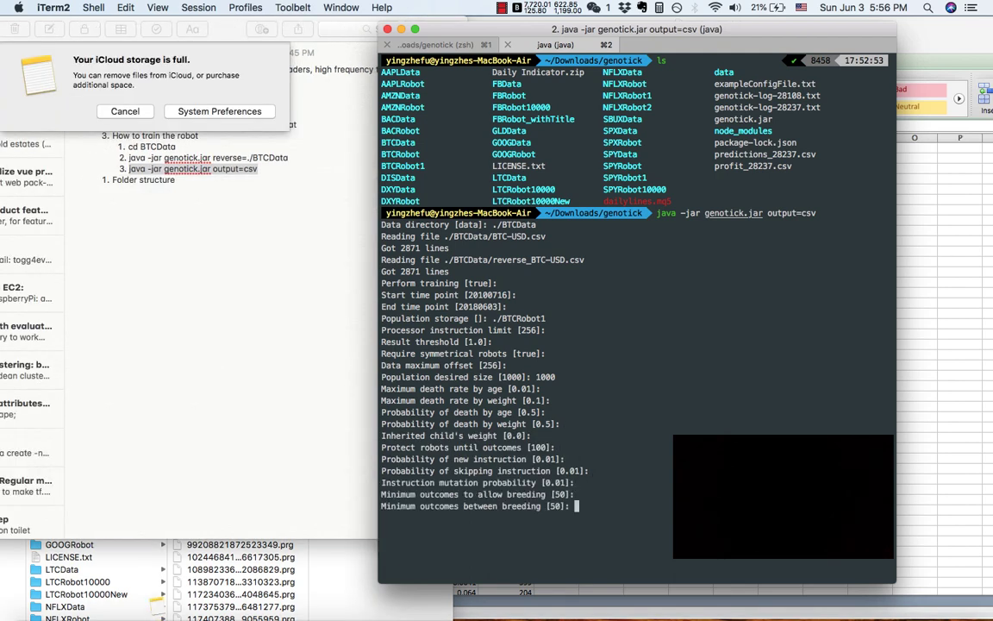
{"action": "key", "text": "Return"}
{"action": "key", "text": "Return"}
{"action": "key", "text": "Return"}
{"action": "key", "text": "Return"}
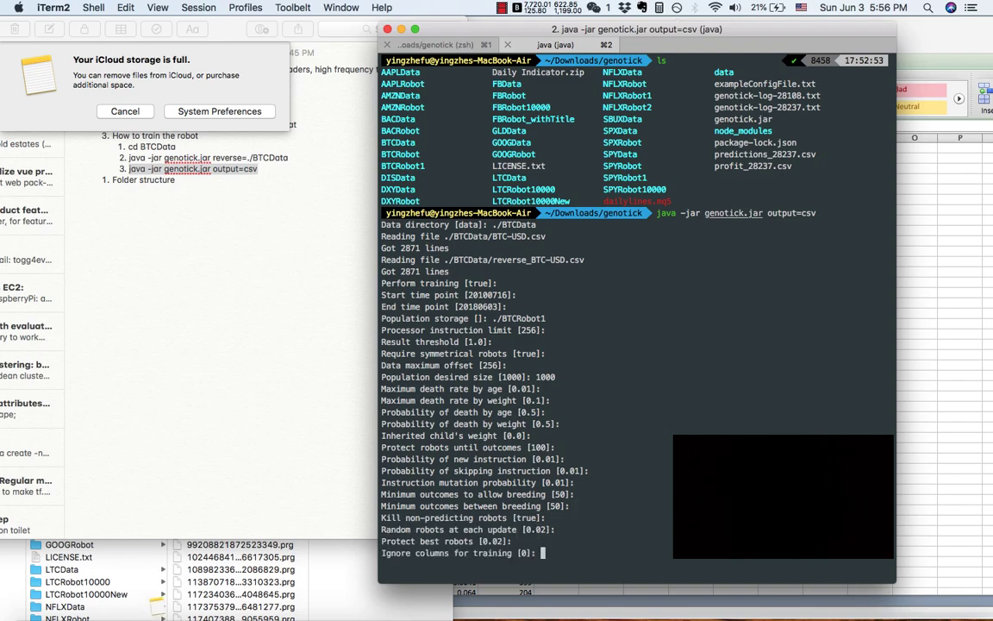
{"action": "key", "text": "Return"}
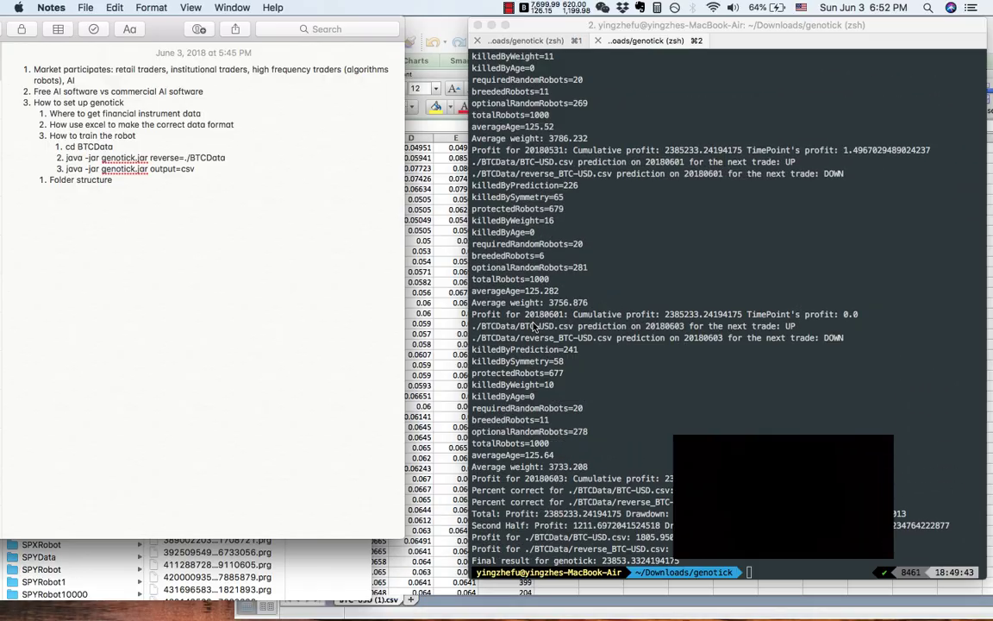
Review the 23853.33 final result and genotick folder, then select output=csv in the note.
{"action": "left_click", "coordinate": [534, 326]}
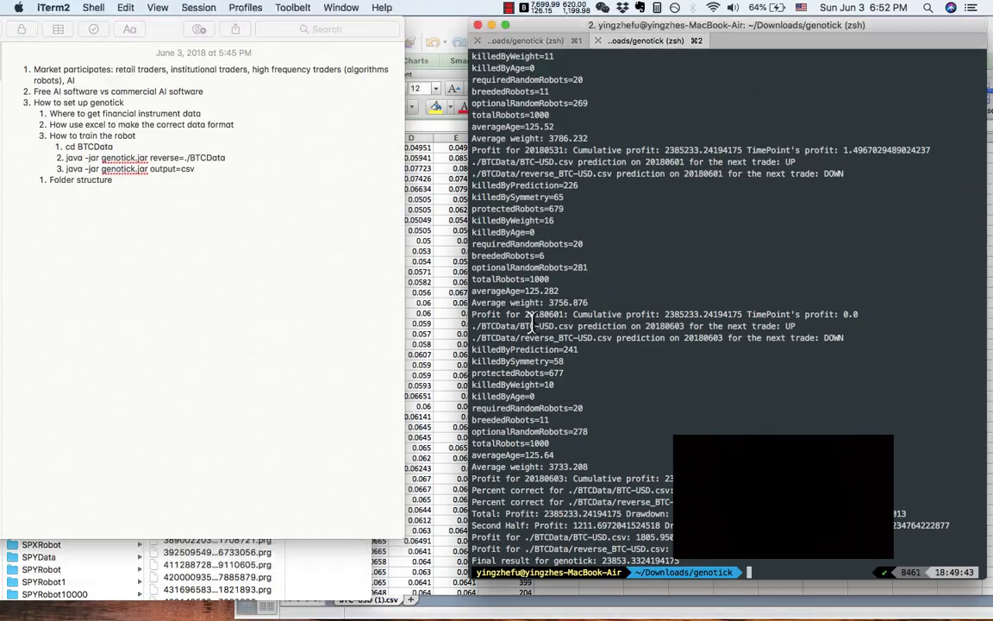
{"action": "left_click", "coordinate": [302, 568]}
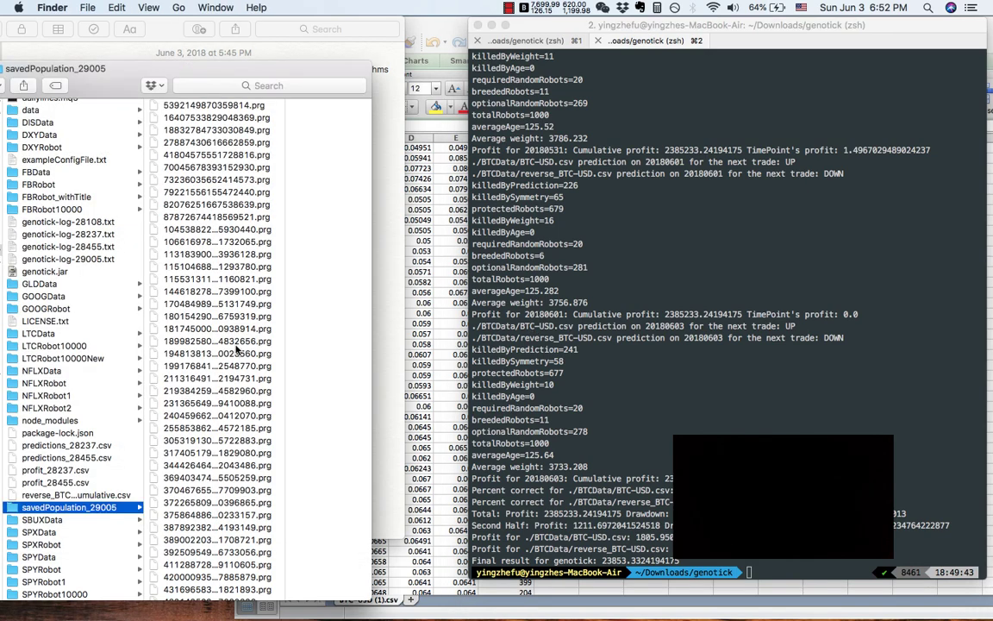
{"action": "left_click", "coordinate": [153, 33]}
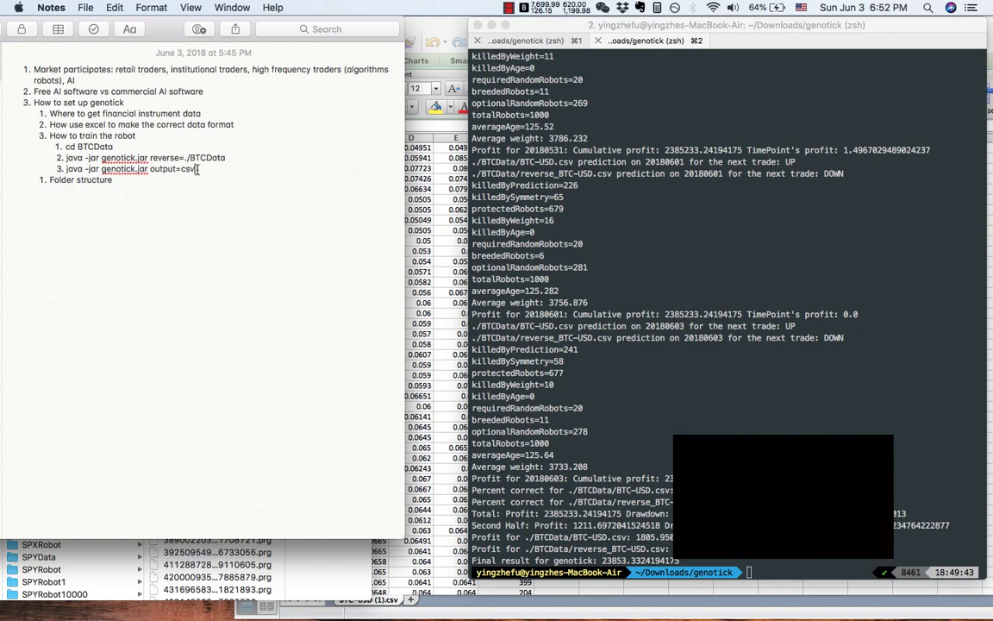
{"action": "double_click", "coordinate": [197, 170]}
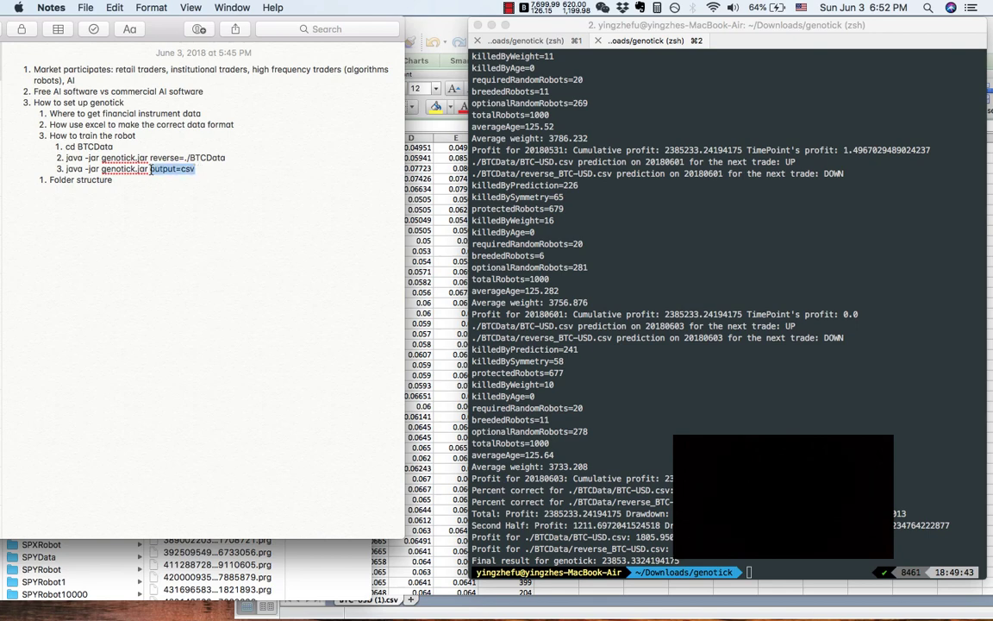
{"action": "left_click", "coordinate": [197, 170]}
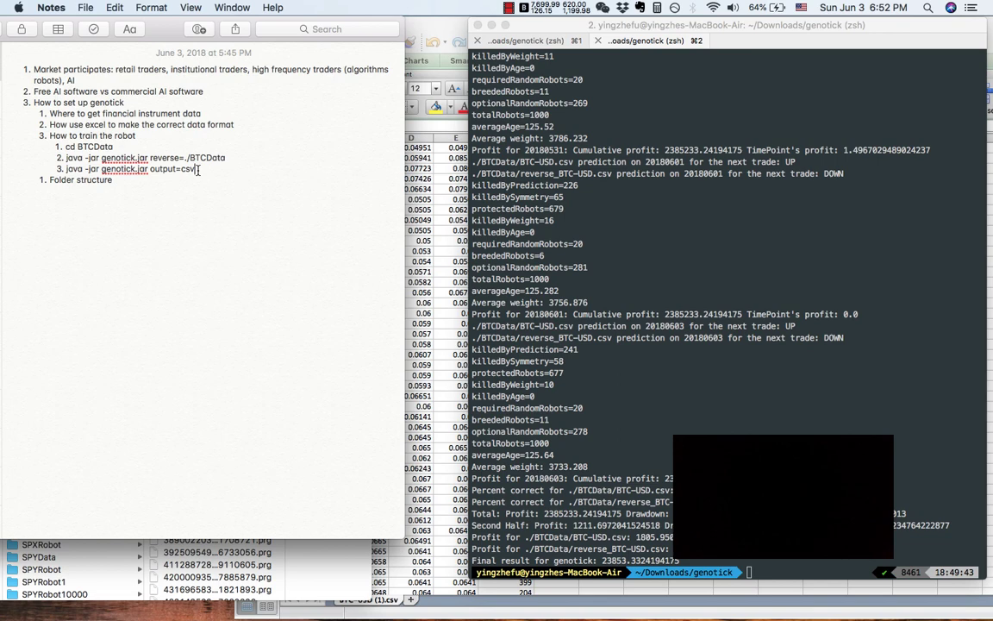
{"action": "left_click_drag", "start_coordinate": [198, 170], "coordinate": [151, 171]}
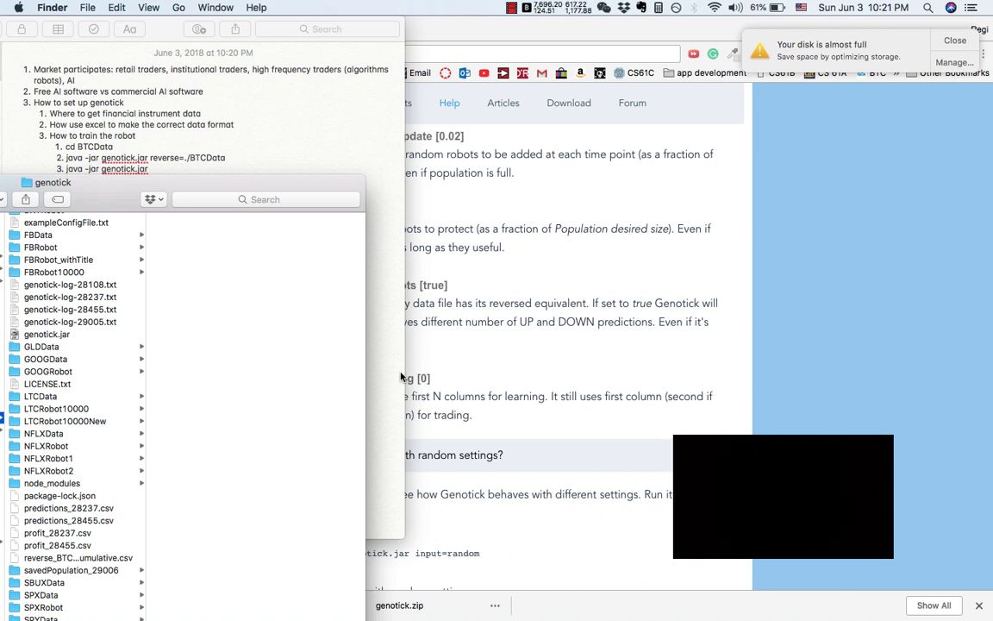
Rename the savedPopulation_29006 folder to BTCRobot2 in Finder.
{"action": "left_click", "coordinate": [30, 573]}
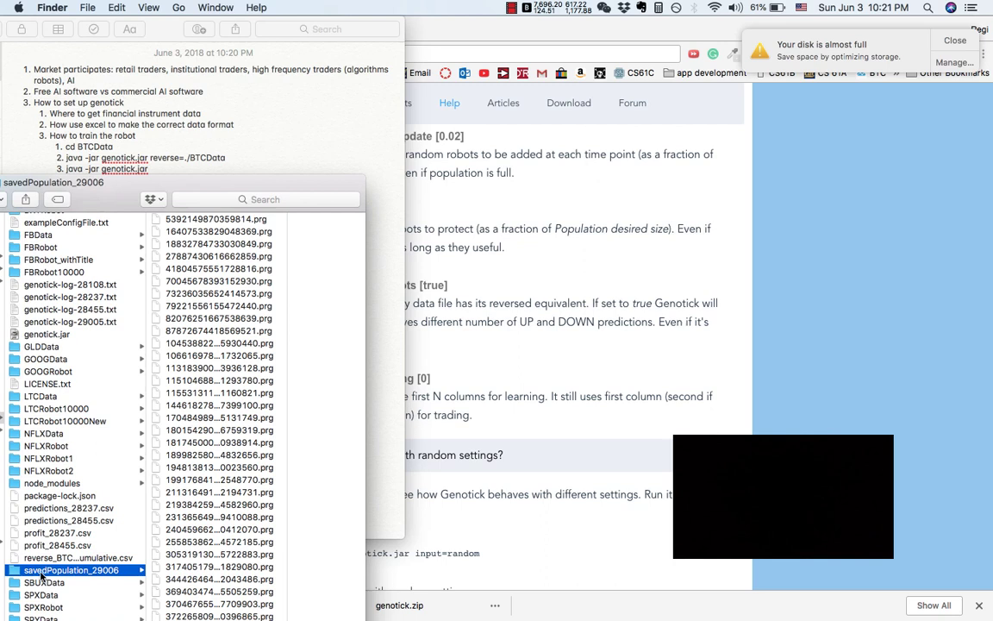
{"action": "left_click", "coordinate": [115, 571]}
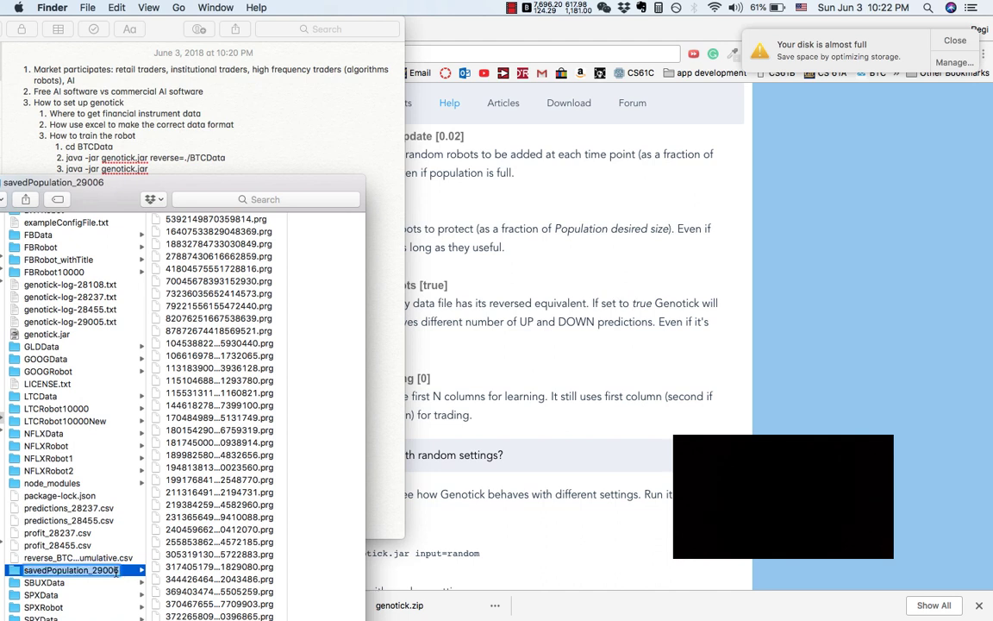
{"action": "type", "text": "BTC"}
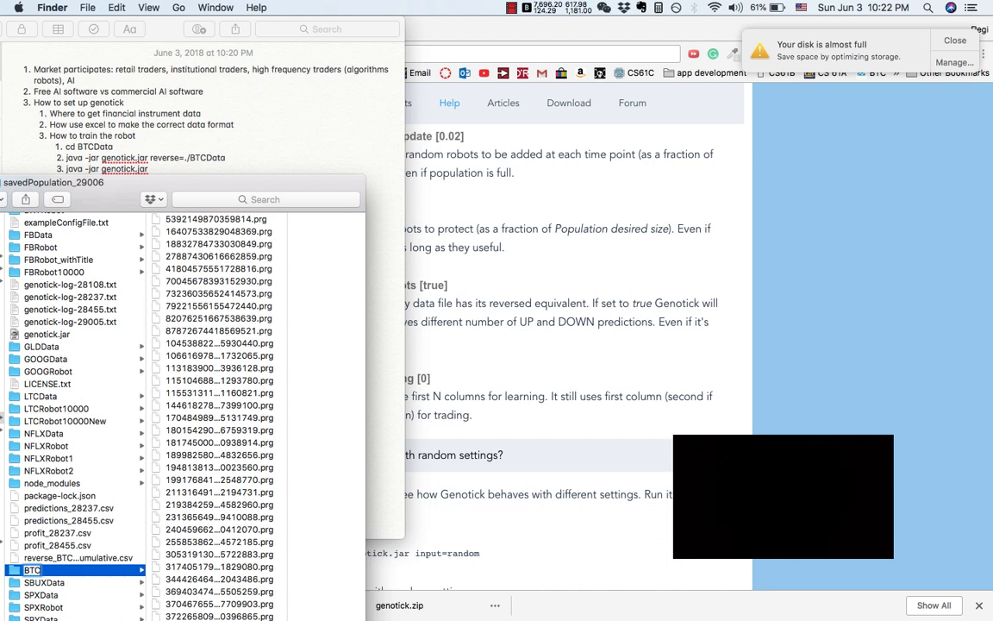
{"action": "type", "text": "Robot2"}
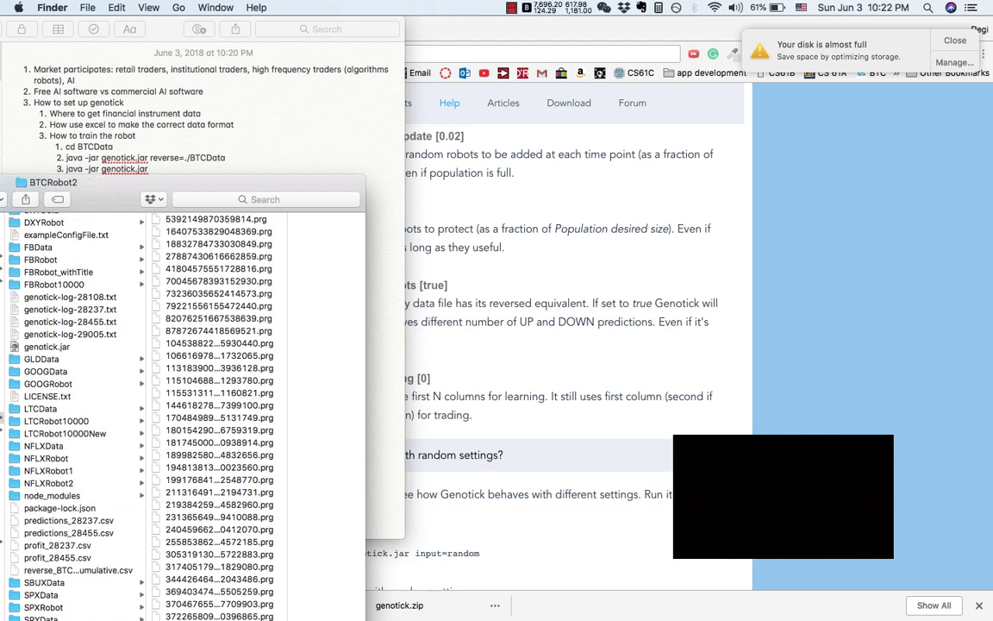
{"action": "scroll", "coordinate": [26, 306], "scroll_direction": "up", "scroll_amount": 8}
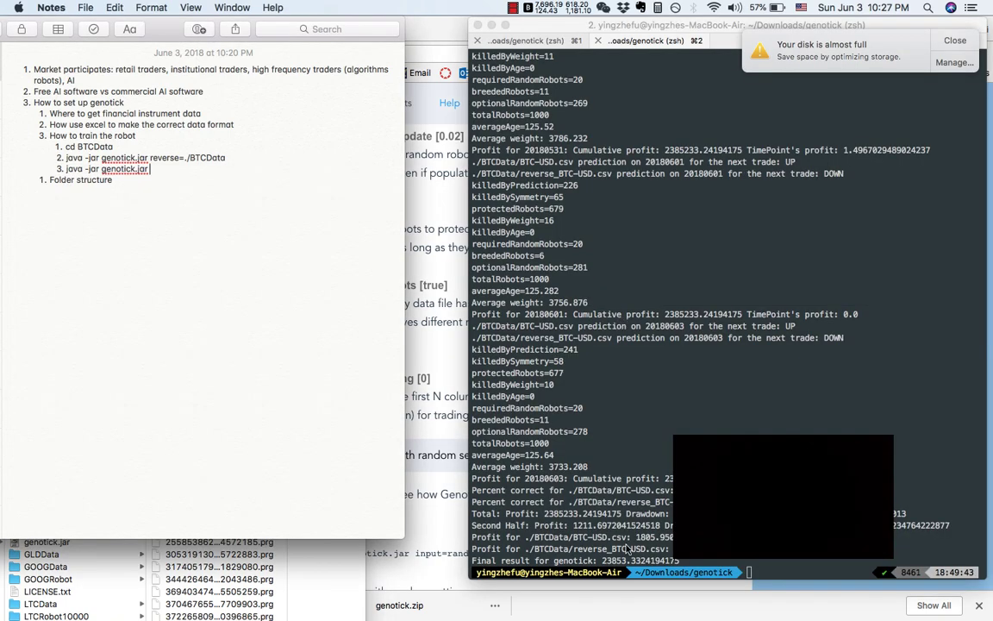
Return to the terminal and highlight the final result of 23853.33.
{"action": "left_click", "coordinate": [476, 567]}
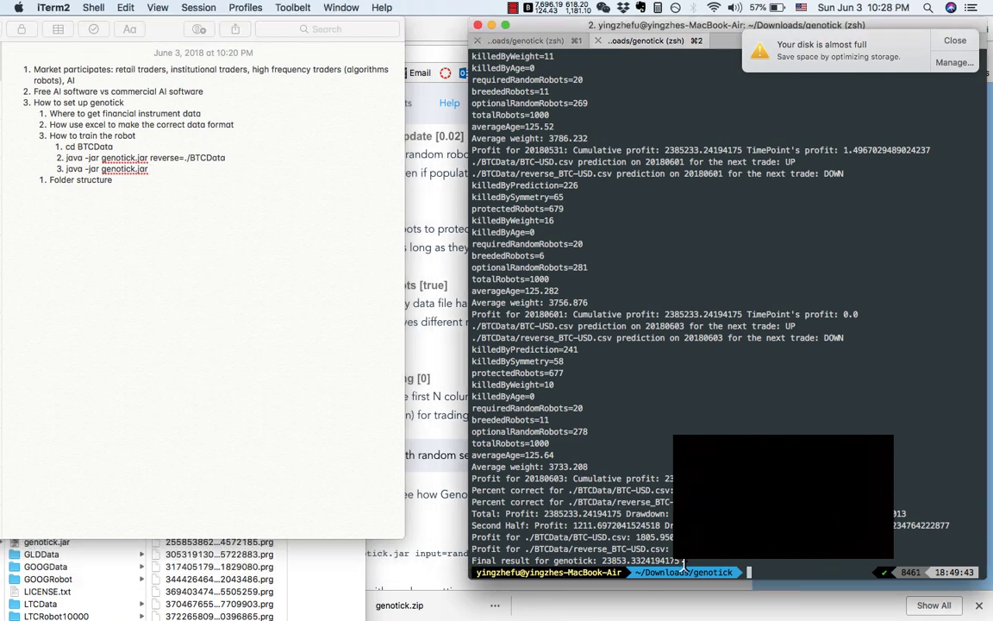
{"action": "left_click_drag", "start_coordinate": [897, 562], "coordinate": [601, 561]}
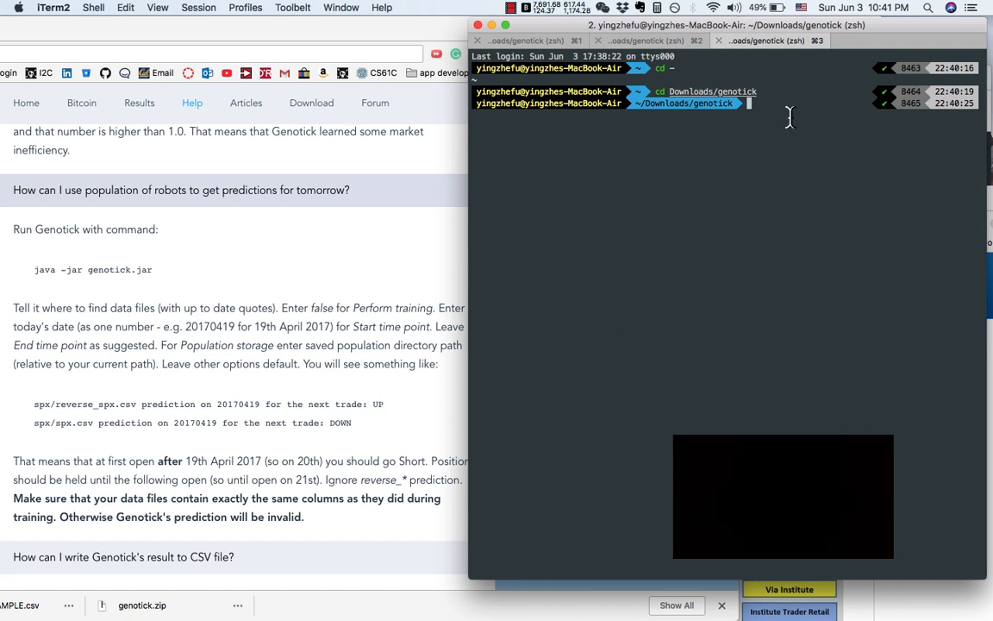
Run Genotick on ./BTCData with training set to false.
{"action": "type", "text": "java"}
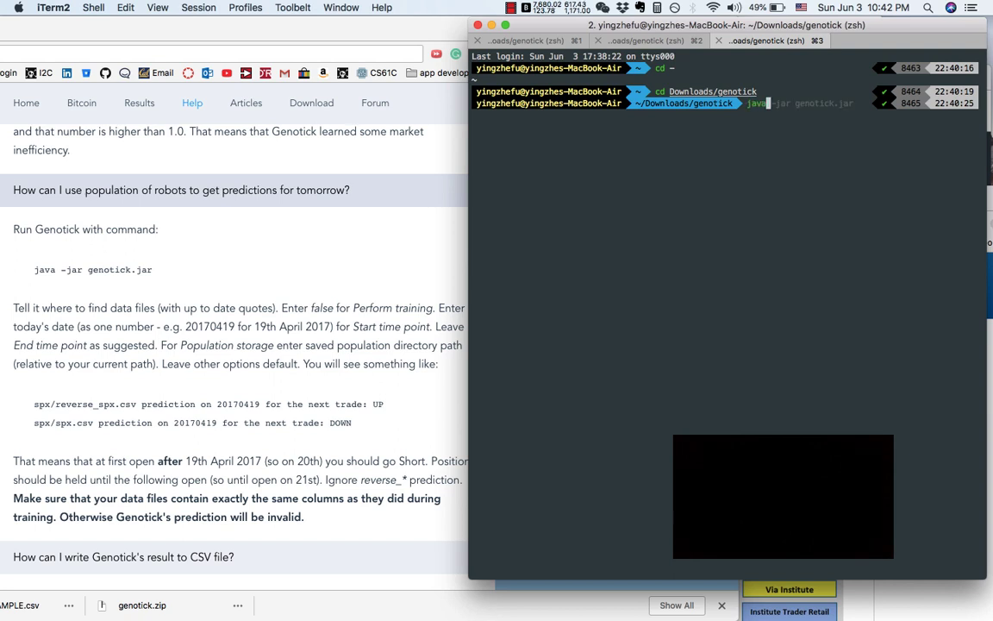
{"action": "key", "text": "Right"}
{"action": "key", "text": "Return"}
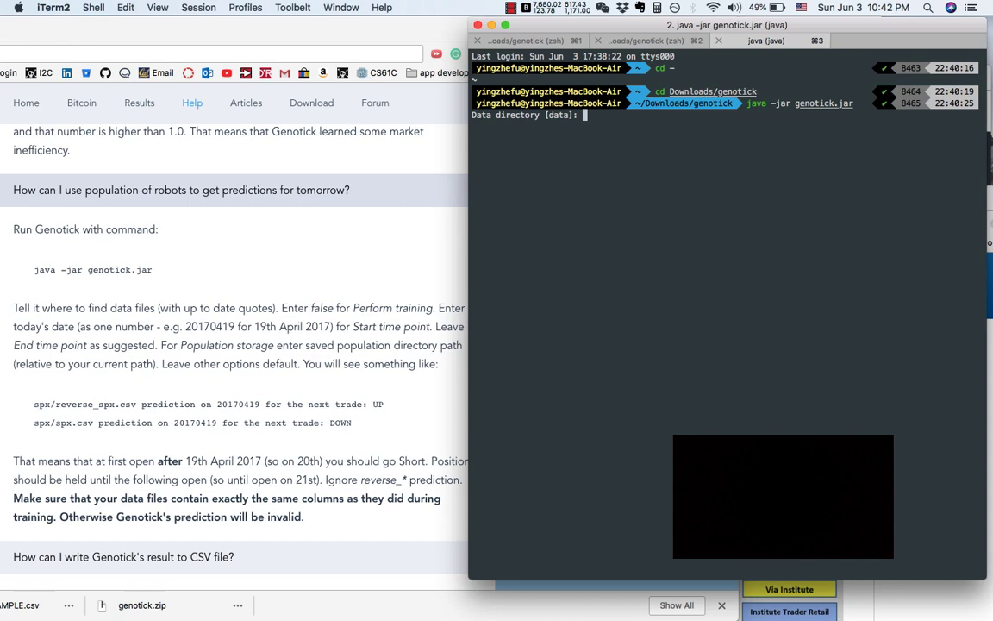
{"action": "type", "text": "./BTCData"}
{"action": "key", "text": "Return"}
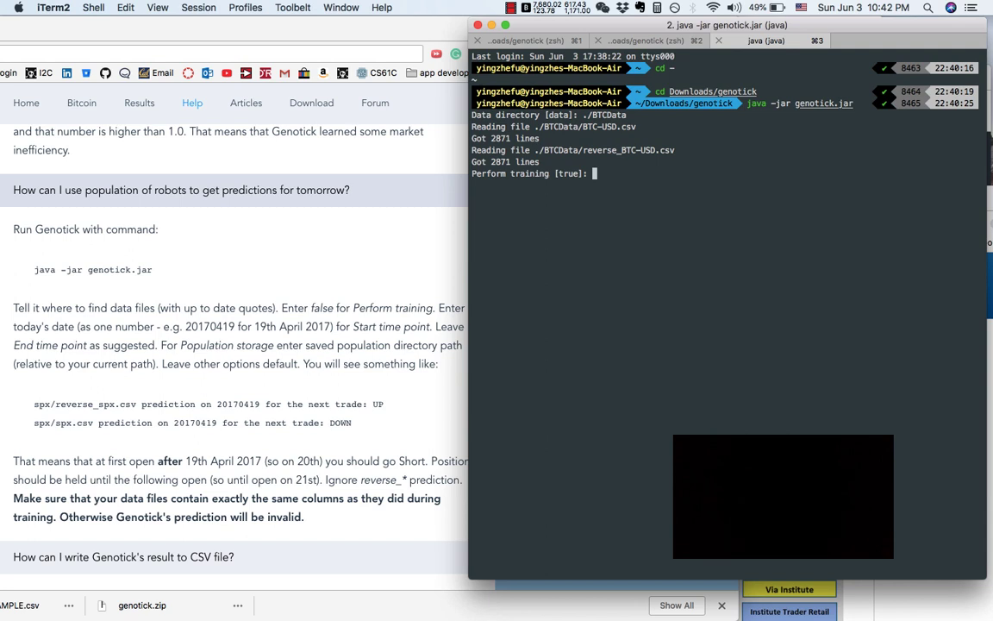
{"action": "type", "text": "false"}
{"action": "key", "text": "Return"}
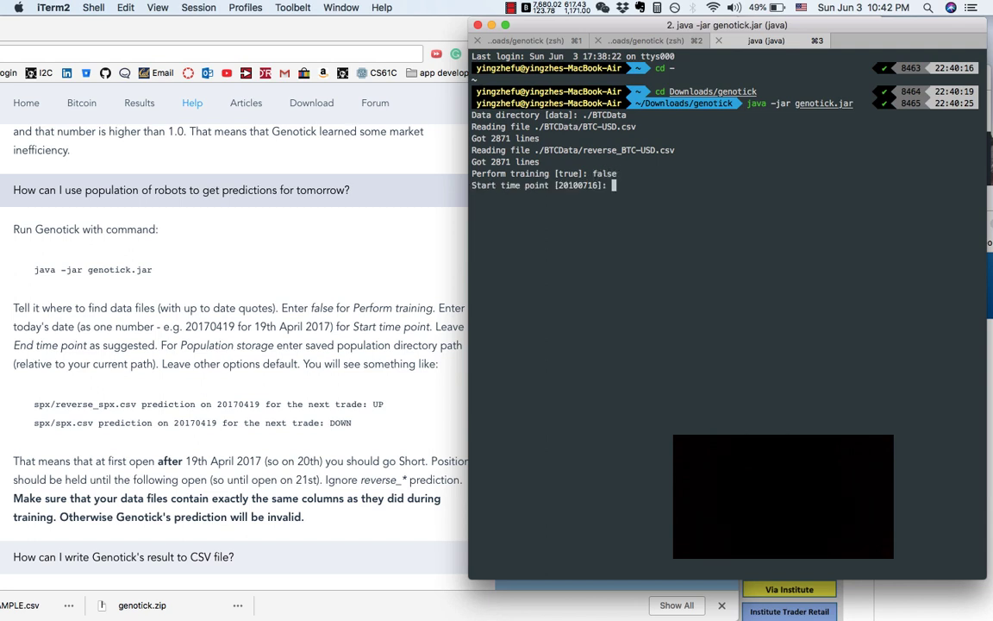
Predict for 20180603 using the ./BTCRobot2 population with default settings.
{"action": "type", "text": "20180603"}
{"action": "key", "text": "Return"}
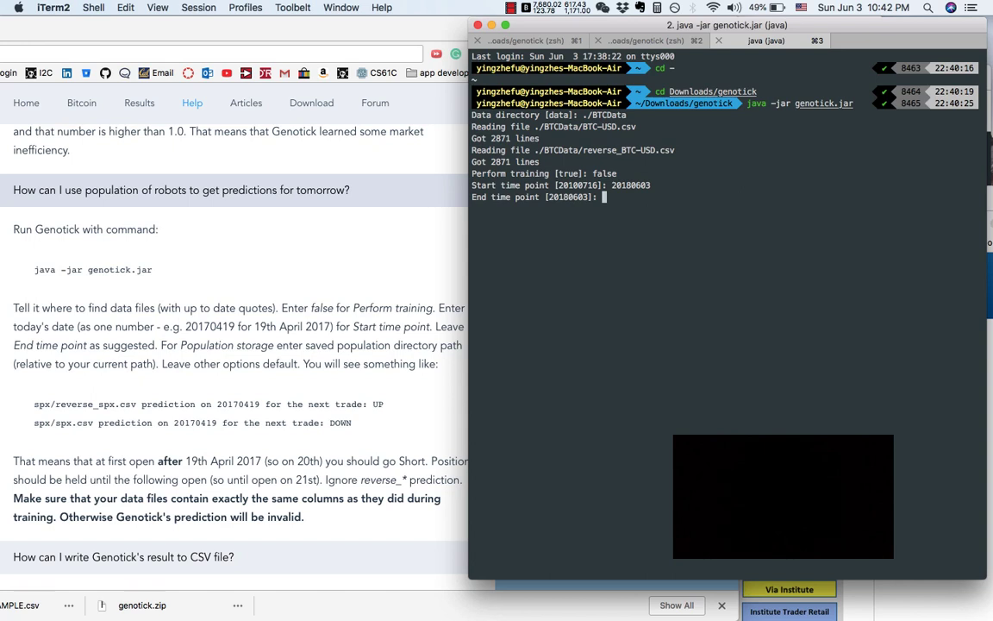
{"action": "key", "text": "Return"}
{"action": "type", "text": "./BTC"}
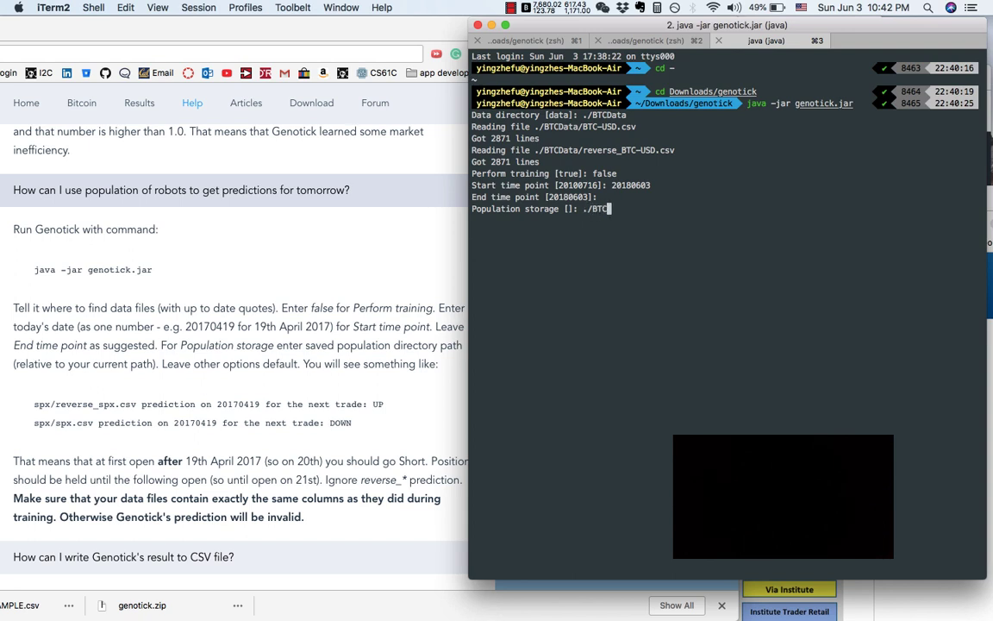
{"action": "type", "text": "Robot2"}
{"action": "key", "text": "Return"}
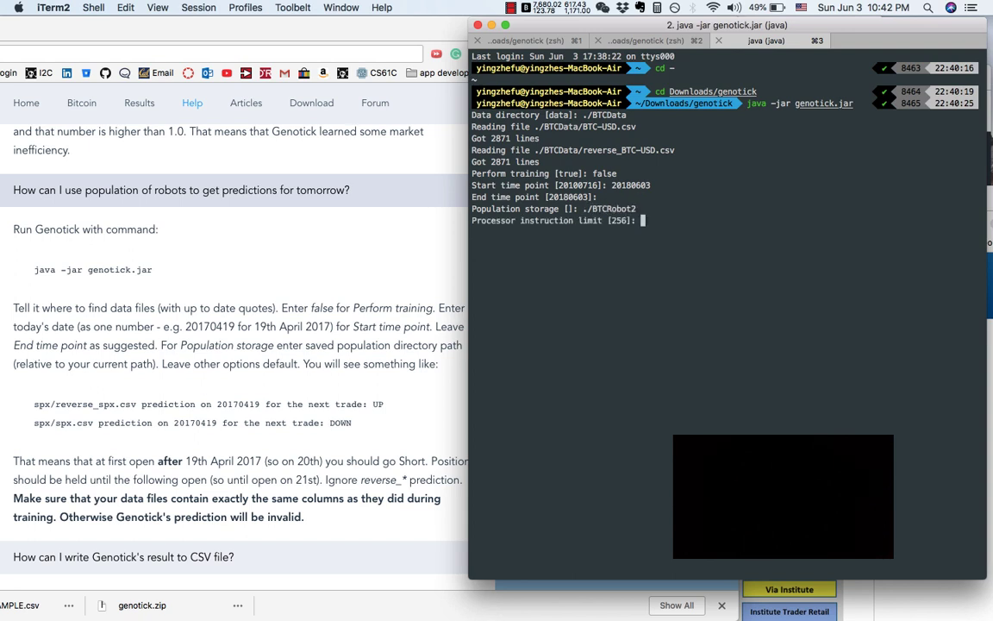
{"action": "key", "text": "Return"}
{"action": "key", "text": "Return"}
{"action": "key", "text": "Return"}
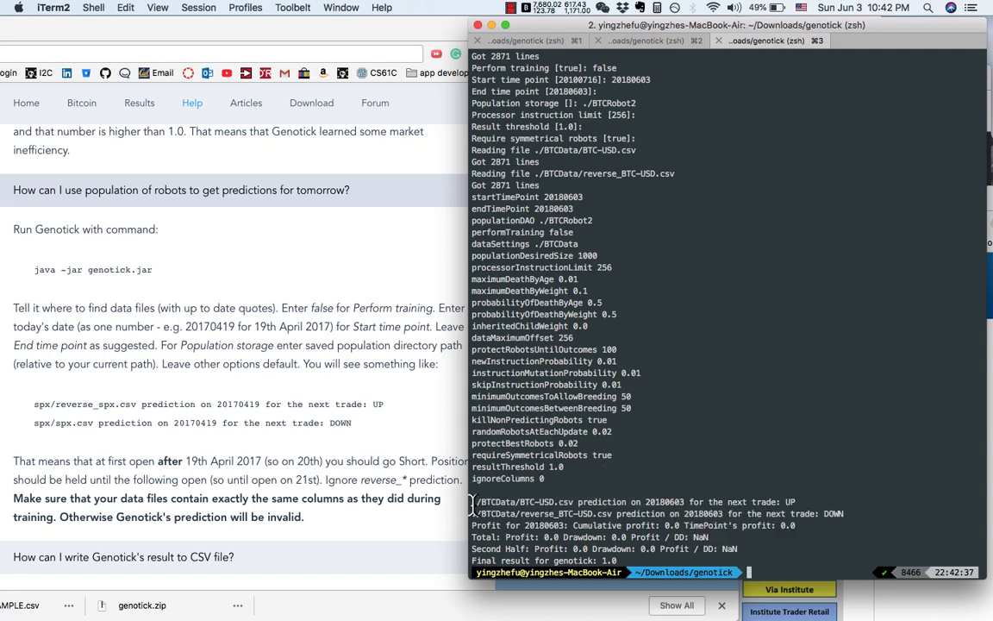
{"action": "left_click_drag", "start_coordinate": [474, 502], "coordinate": [815, 503]}
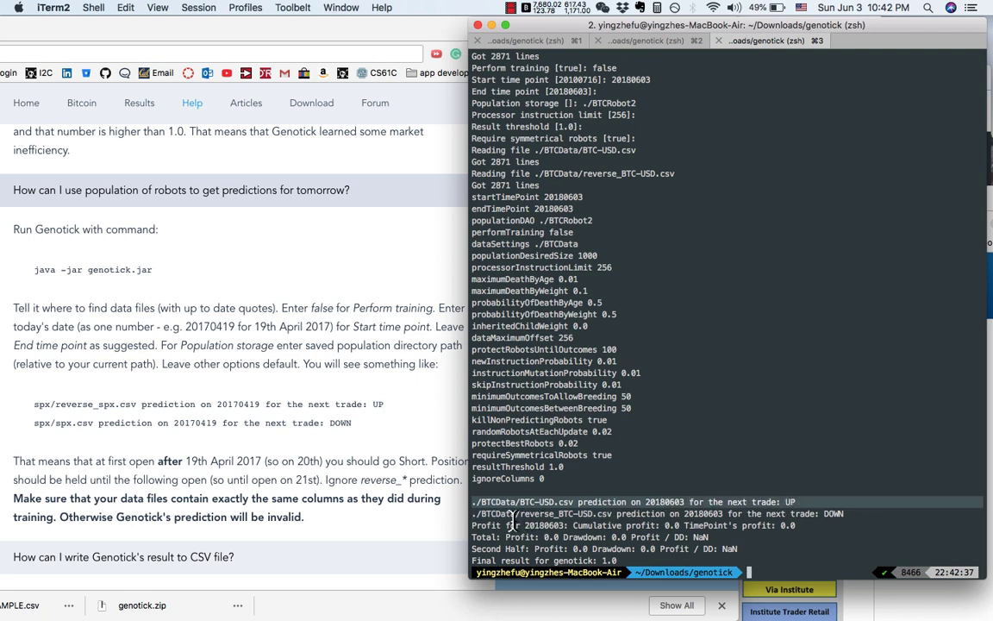
{"action": "left_click_drag", "start_coordinate": [520, 515], "coordinate": [795, 509]}
{"action": "left_click", "coordinate": [798, 502]}
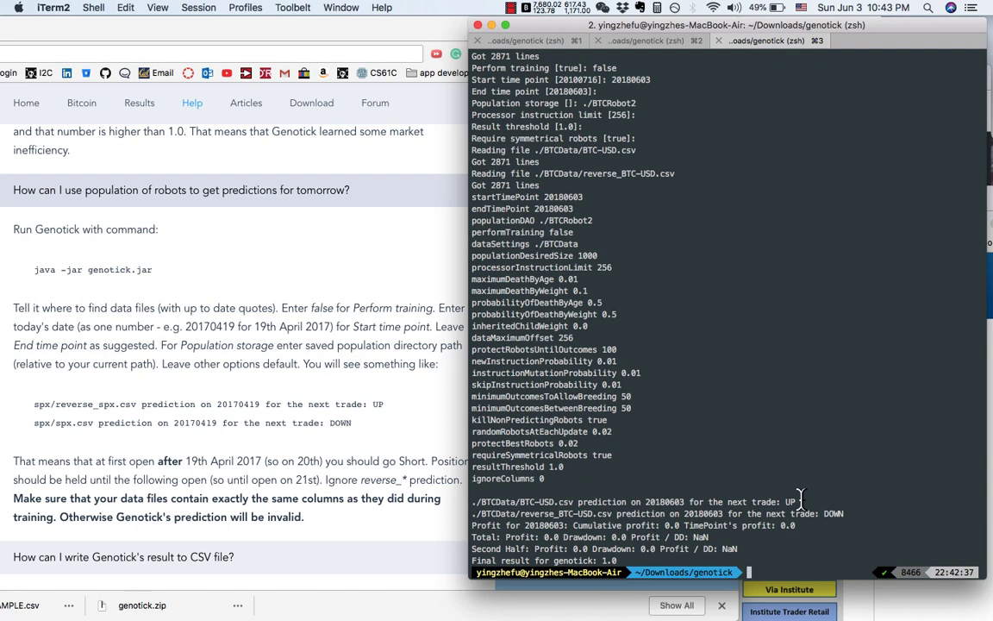
{"action": "double_click", "coordinate": [664, 502]}
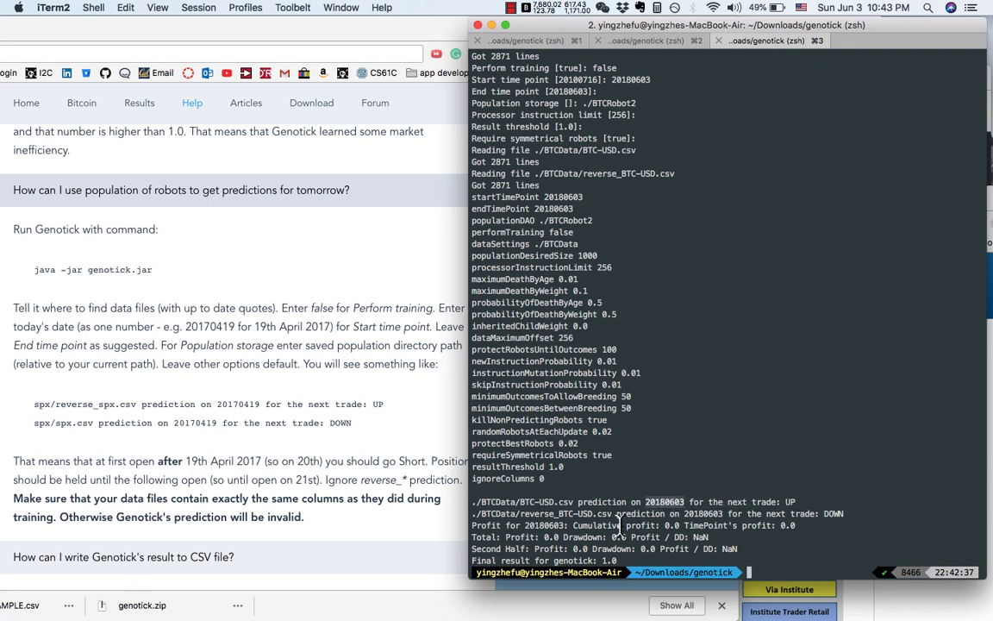
{"action": "left_click", "coordinate": [570, 560]}
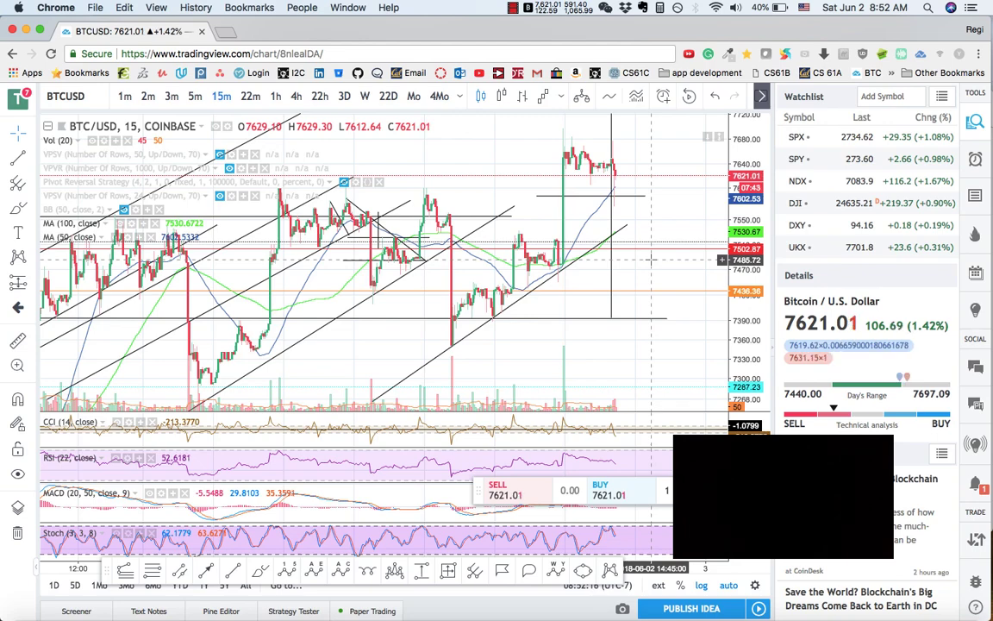
Zoom out the BTC/USD chart and switch it to 22-hour candles.
{"action": "scroll", "coordinate": [474, 301], "scroll_direction": "down", "scroll_amount": 3}
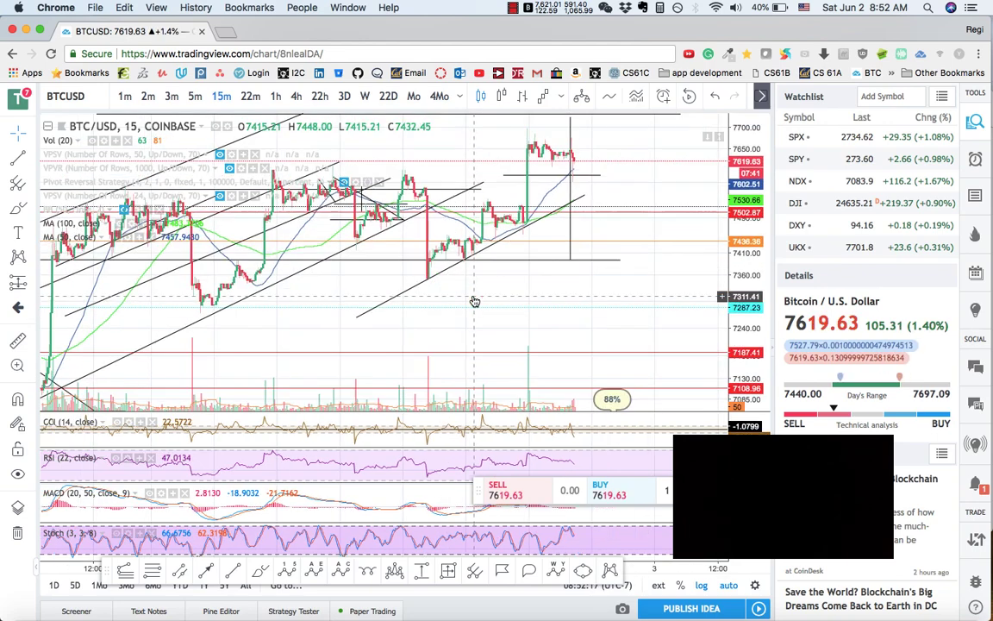
{"action": "scroll", "coordinate": [475, 301], "scroll_direction": "down", "scroll_amount": 4}
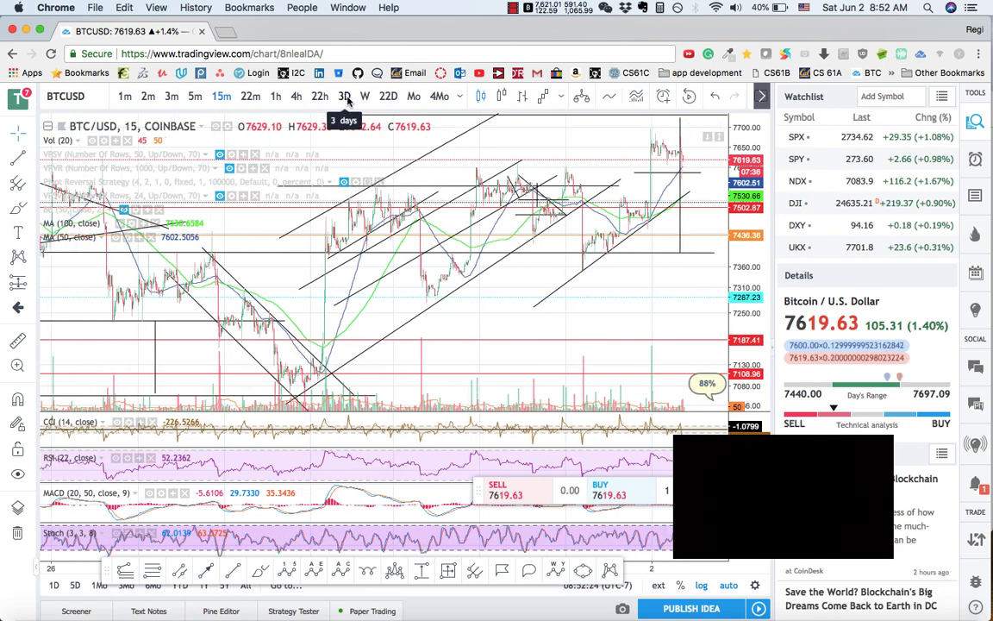
{"action": "left_click", "coordinate": [317, 97]}
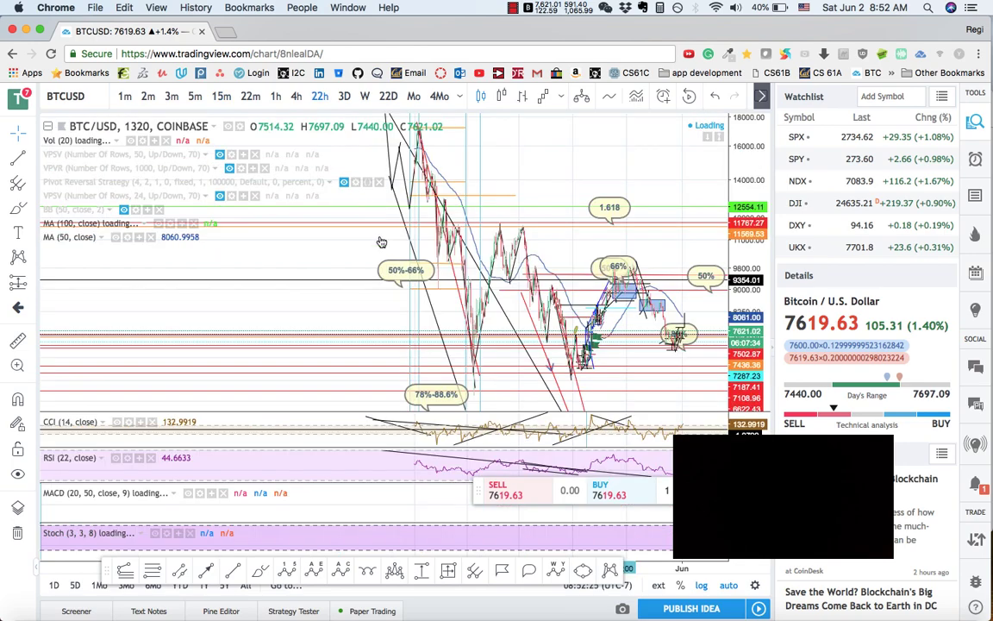
Zoom in on the most recent 22-hour candles around the drop and rebound.
{"action": "scroll", "coordinate": [382, 239], "scroll_direction": "up", "scroll_amount": 2}
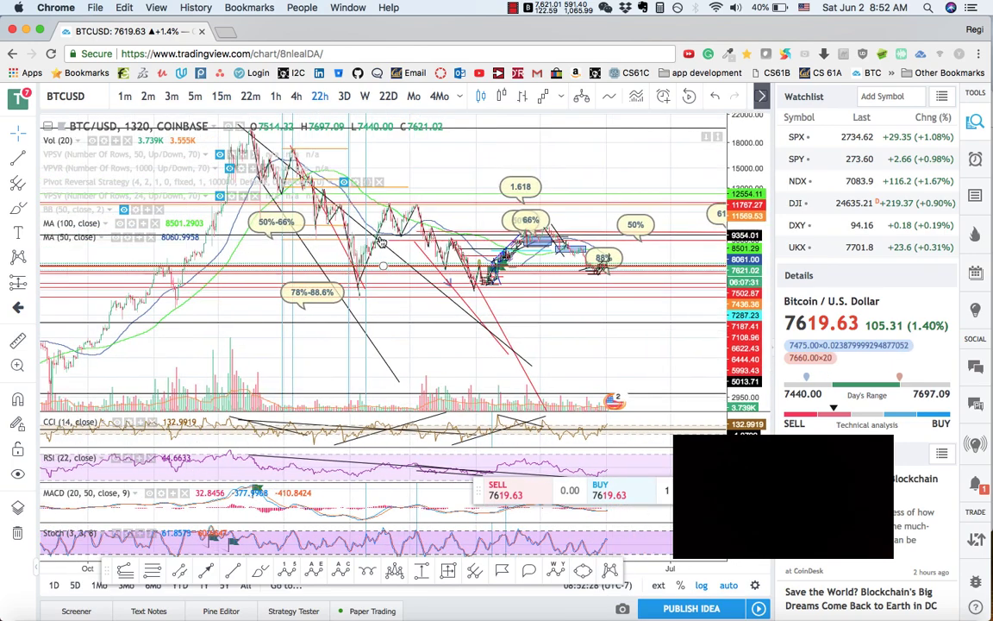
{"action": "scroll", "coordinate": [382, 241], "scroll_direction": "up", "scroll_amount": 4}
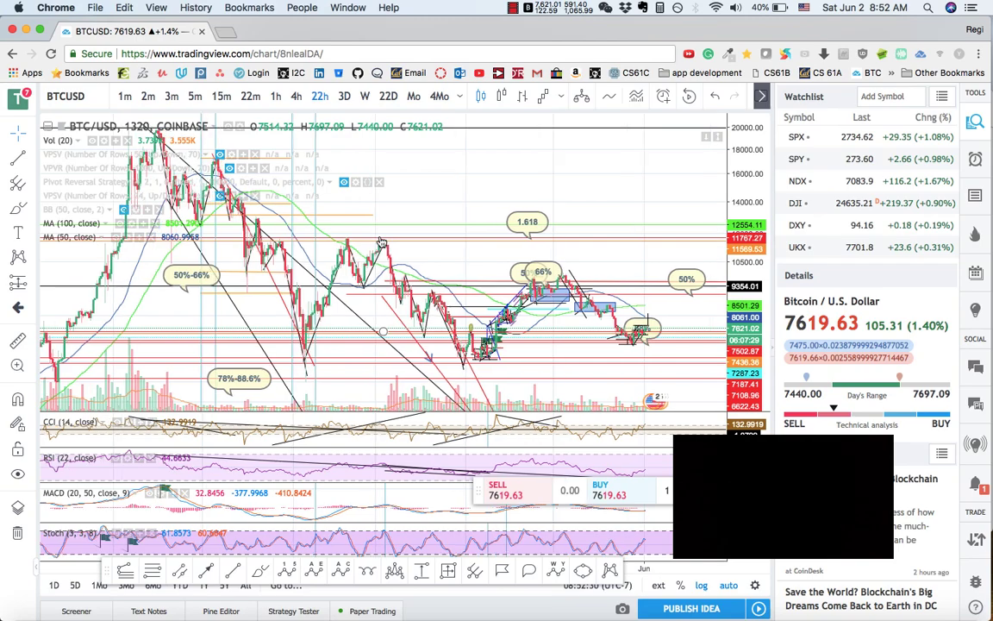
{"action": "scroll", "coordinate": [382, 241], "scroll_direction": "right", "scroll_amount": 5}
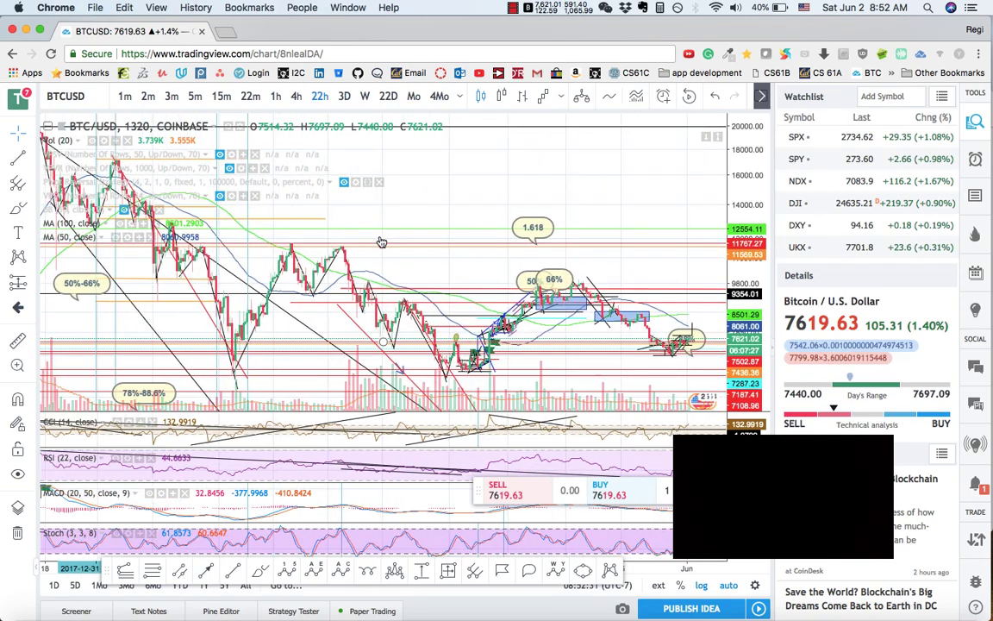
{"action": "scroll", "coordinate": [382, 241], "scroll_direction": "right", "scroll_amount": 5}
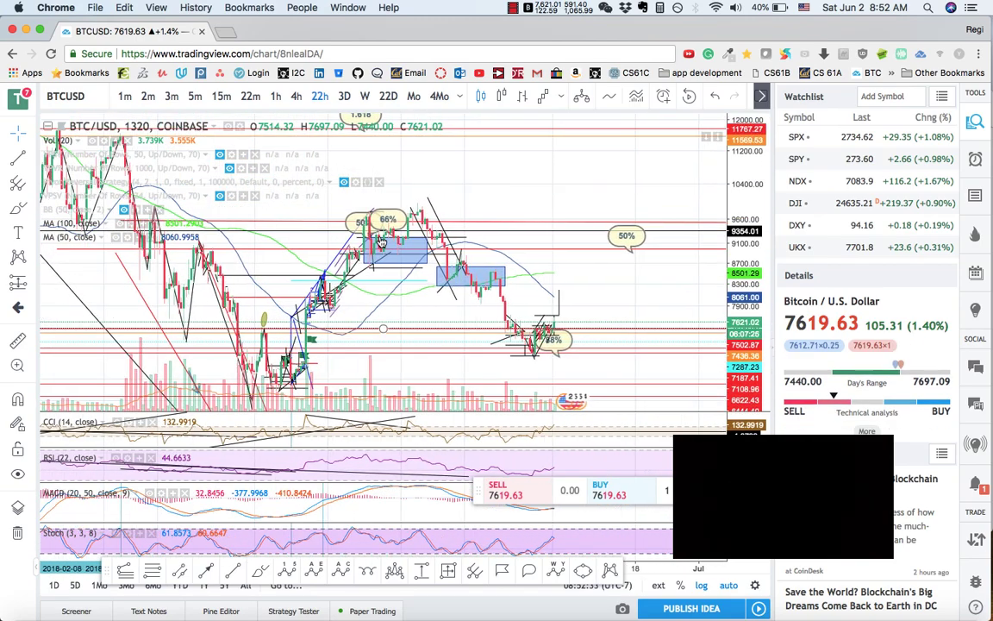
{"action": "scroll", "coordinate": [382, 241], "scroll_direction": "right", "scroll_amount": 1}
{"action": "key", "text": "ctrl+z"}
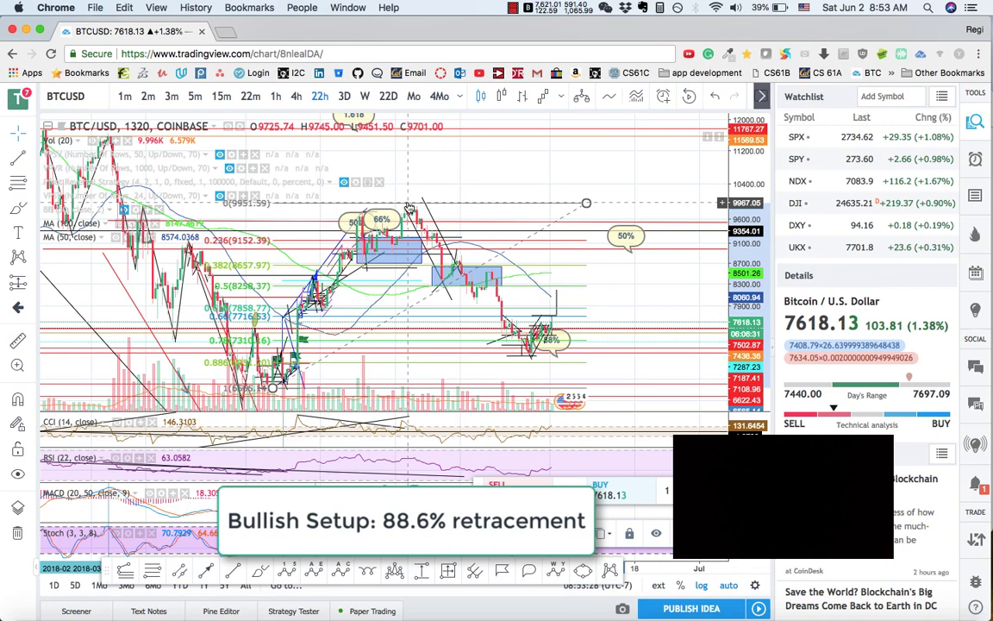
{"action": "scroll", "coordinate": [398, 246], "scroll_direction": "up", "scroll_amount": 2}
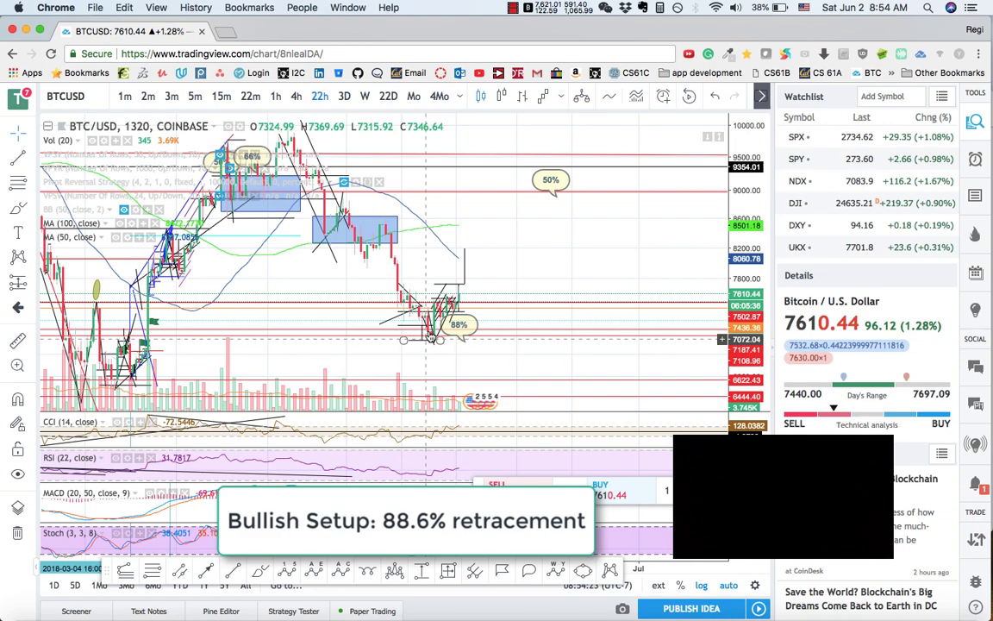
{"action": "scroll", "coordinate": [464, 284], "scroll_direction": "up", "scroll_amount": 5}
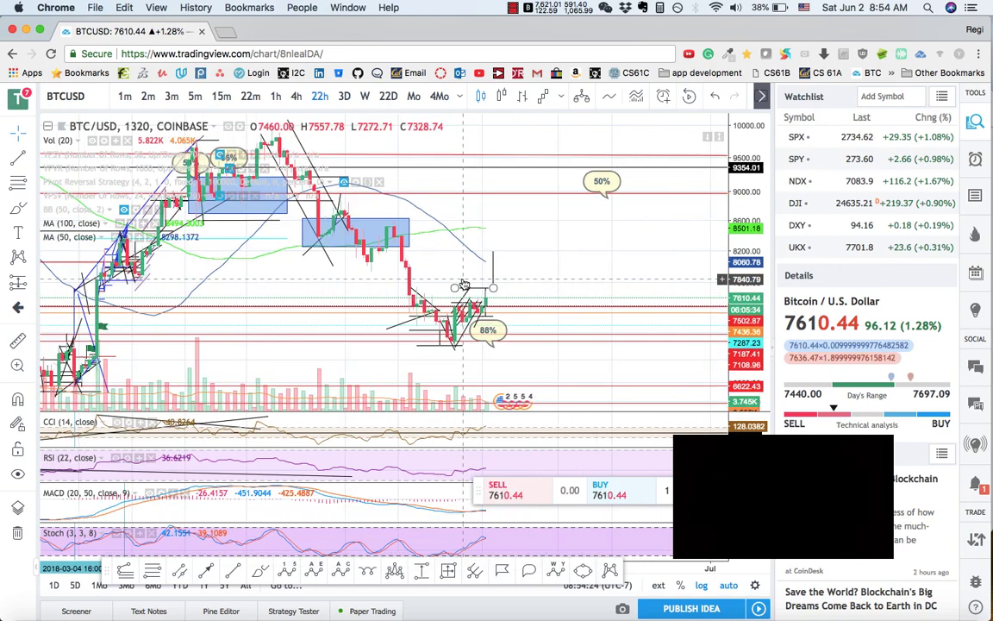
{"action": "scroll", "coordinate": [464, 284], "scroll_direction": "up", "scroll_amount": 2}
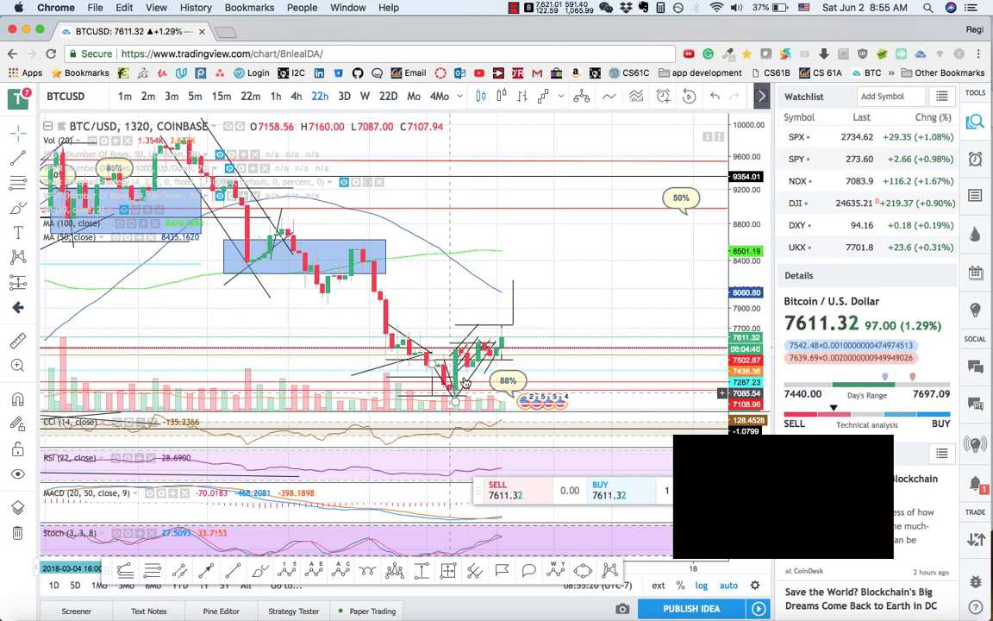
{"action": "scroll", "coordinate": [541, 316], "scroll_direction": "up", "scroll_amount": 2}
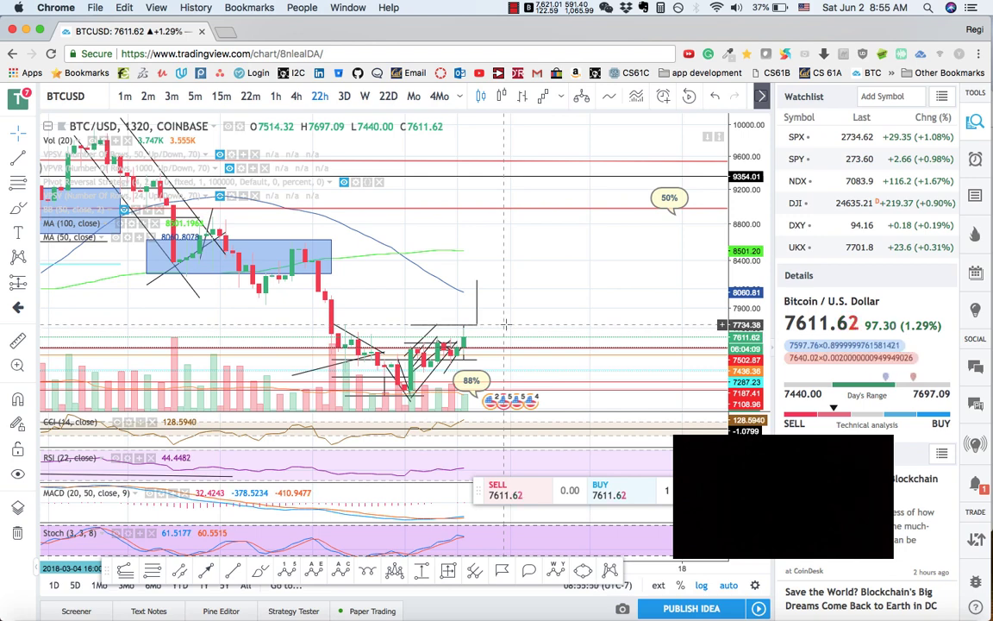
Switch the BTC/USD chart to 22-minute candles and scroll back through recent history.
{"action": "left_click", "coordinate": [251, 97]}
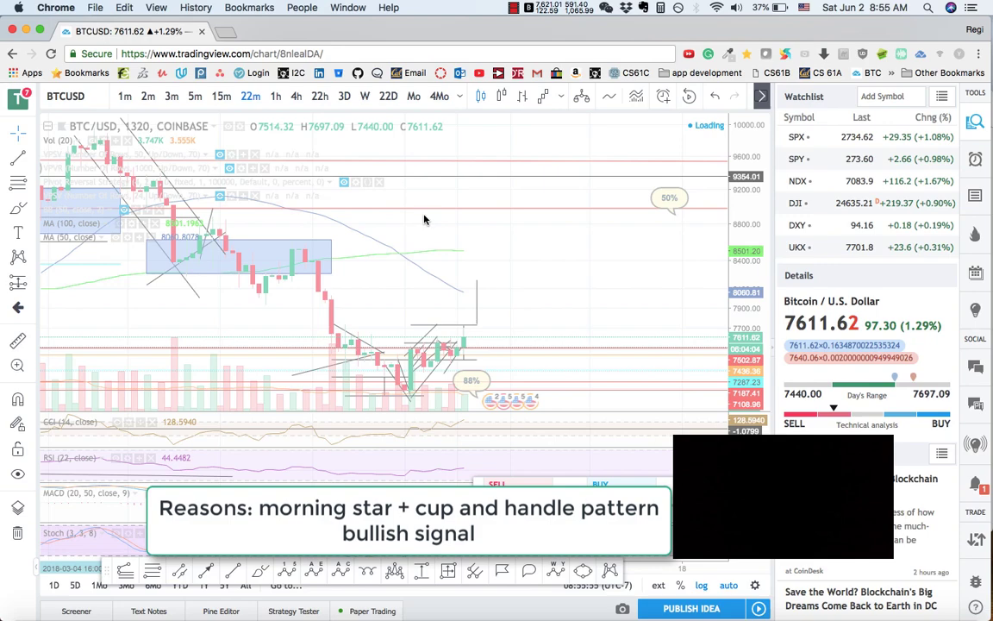
{"action": "scroll", "coordinate": [443, 250], "scroll_direction": "left", "scroll_amount": 5}
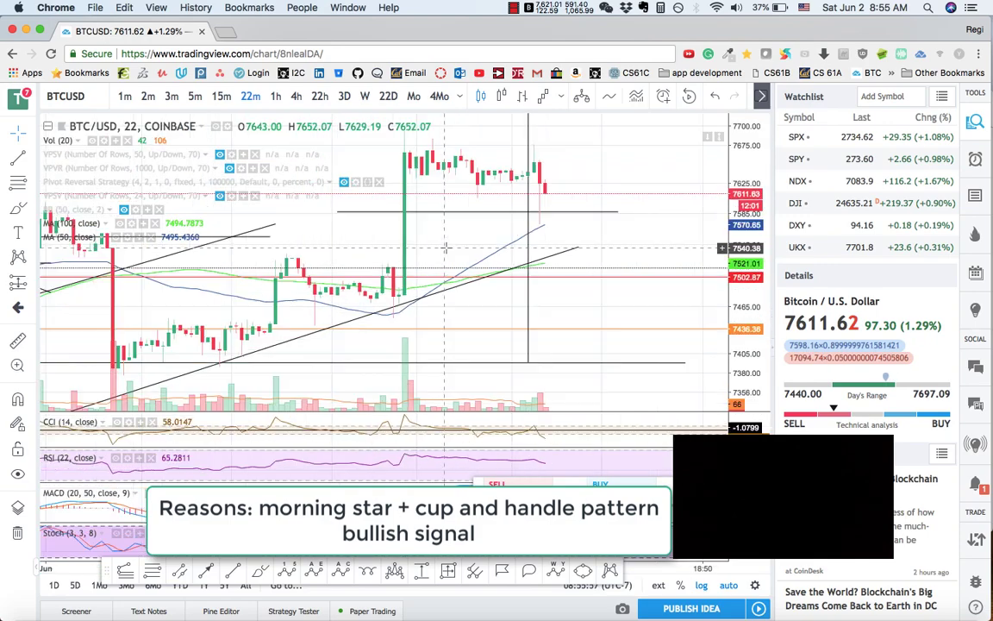
{"action": "scroll", "coordinate": [446, 248], "scroll_direction": "left", "scroll_amount": 10}
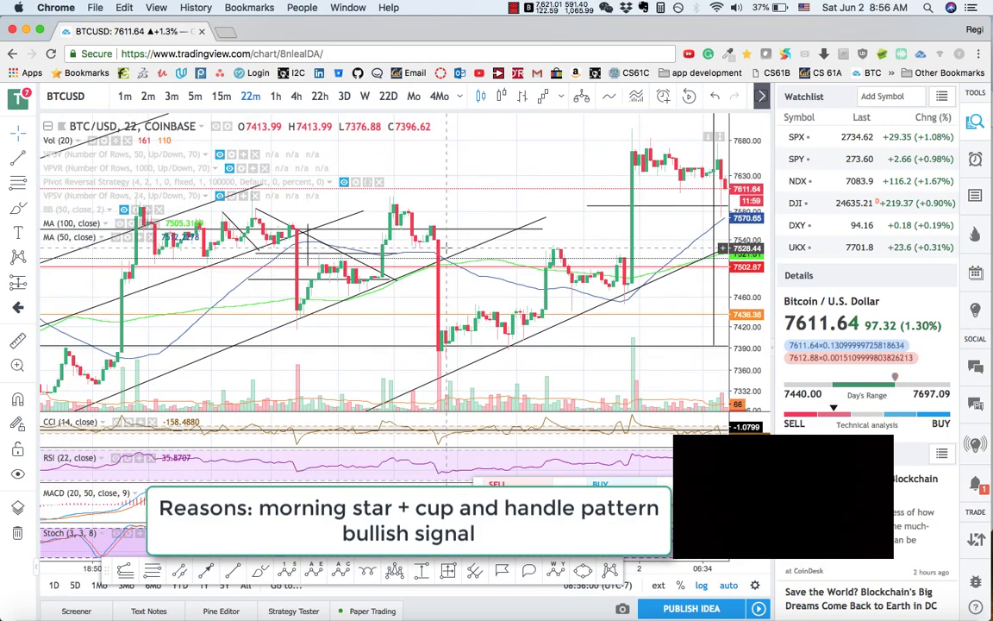
{"action": "scroll", "coordinate": [446, 248], "scroll_direction": "left", "scroll_amount": 10}
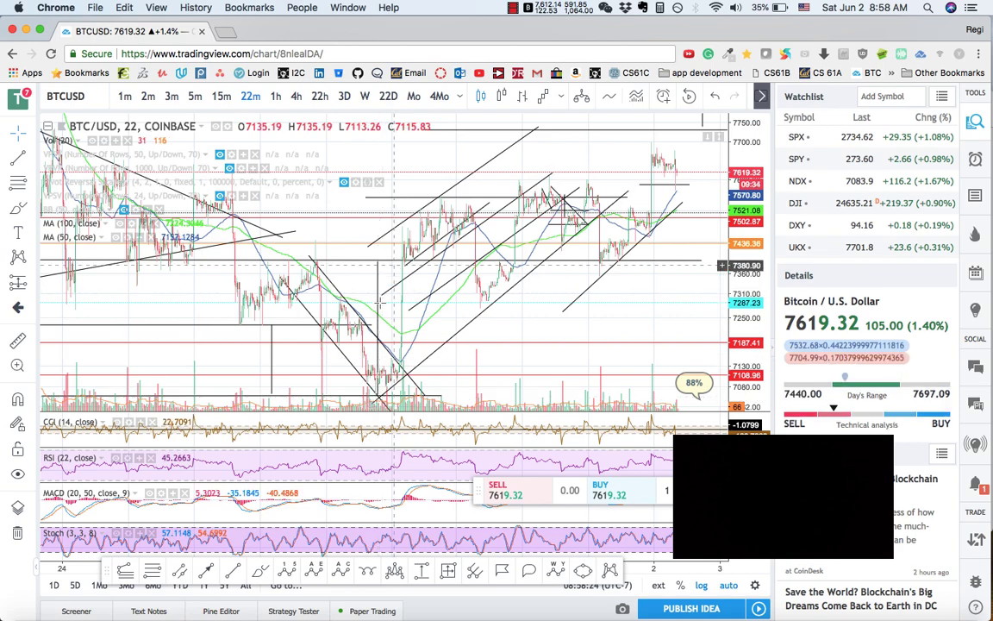
Draw a vertical line on the chart, move it into place, then select the horizontal price line.
{"action": "left_click_drag", "start_coordinate": [395, 266], "coordinate": [449, 256]}
{"action": "left_click_drag", "start_coordinate": [485, 216], "coordinate": [487, 185]}
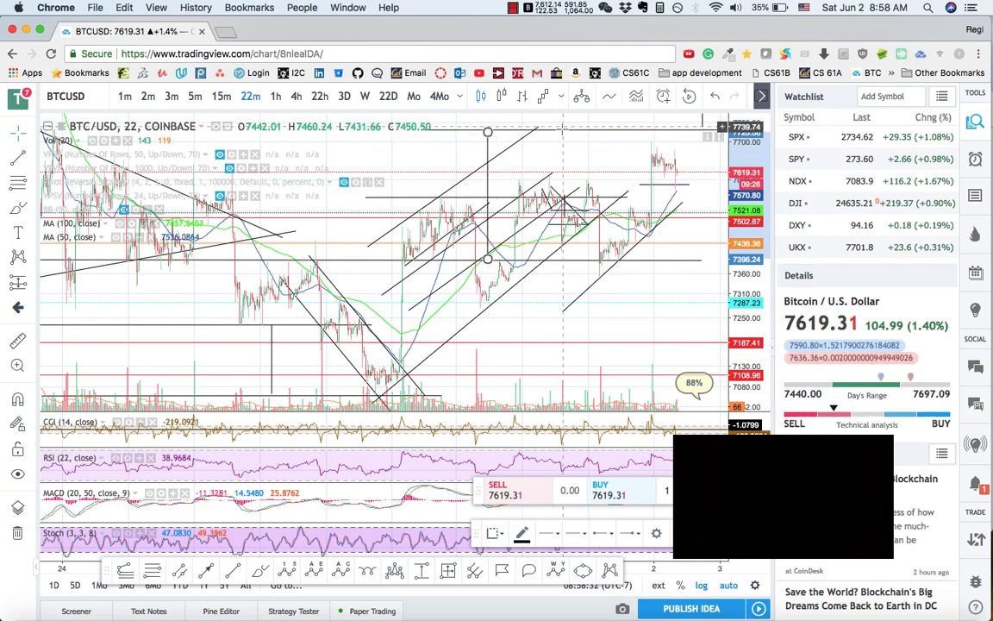
{"action": "left_click", "coordinate": [525, 144]}
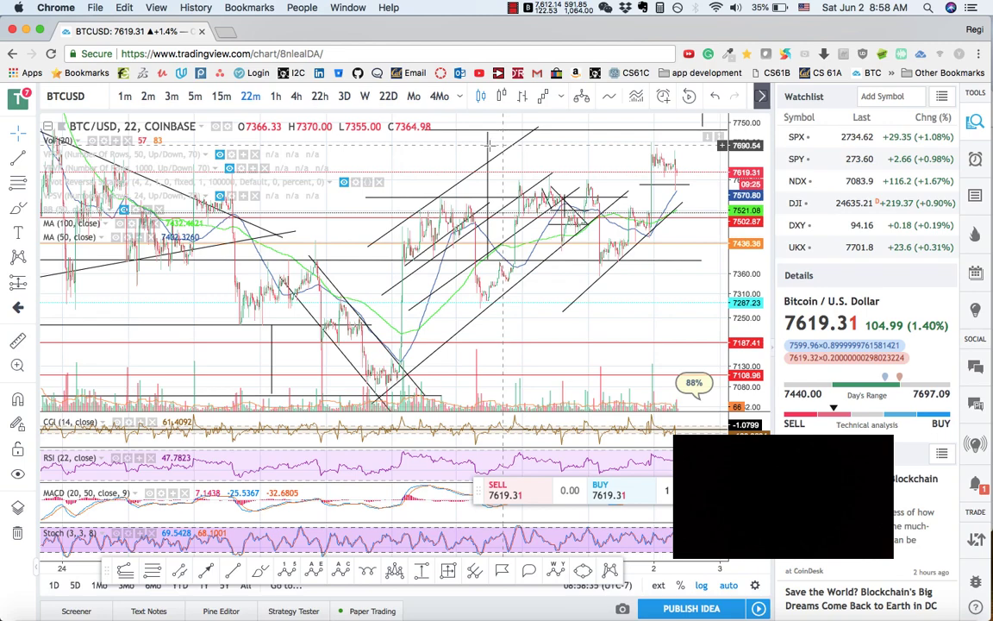
{"action": "left_click", "coordinate": [488, 147]}
{"action": "left_click", "coordinate": [565, 144]}
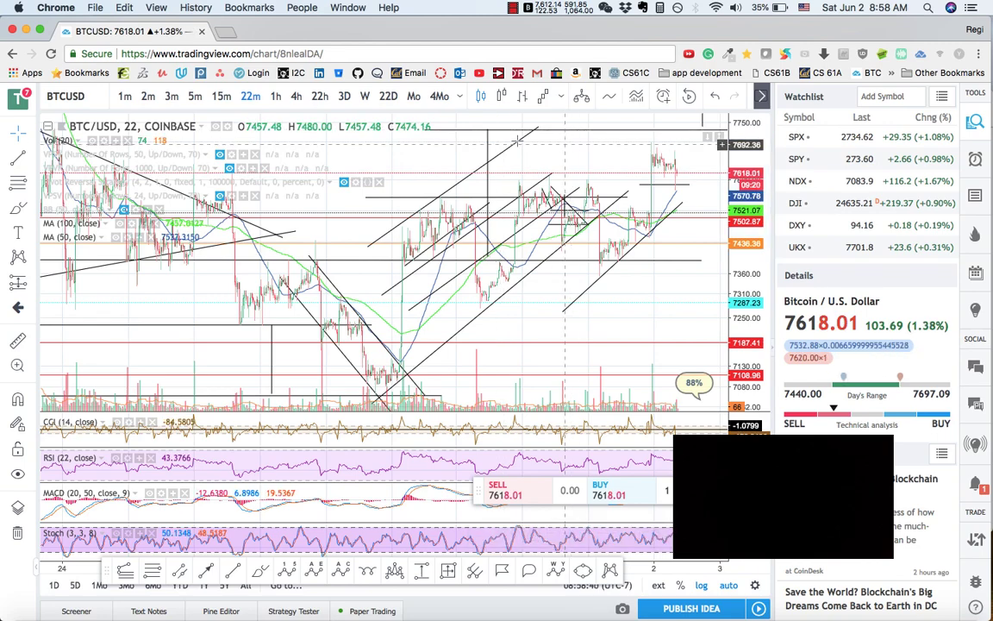
{"action": "left_click", "coordinate": [395, 199]}
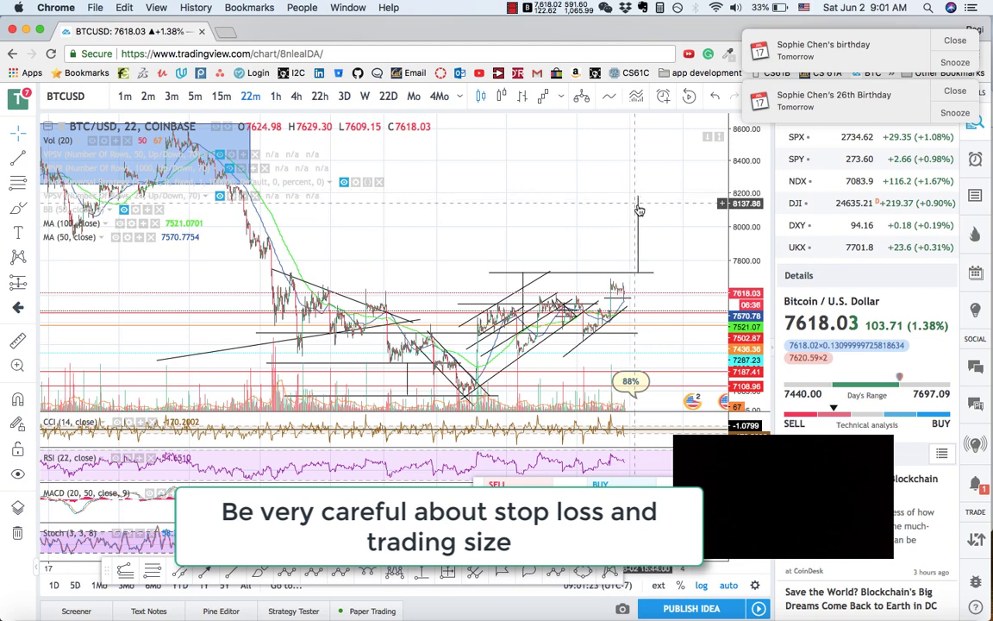
Shift the 22-minute candles left to leave empty space at the chart's right edge.
{"action": "scroll", "coordinate": [652, 194], "scroll_direction": "right", "scroll_amount": 3}
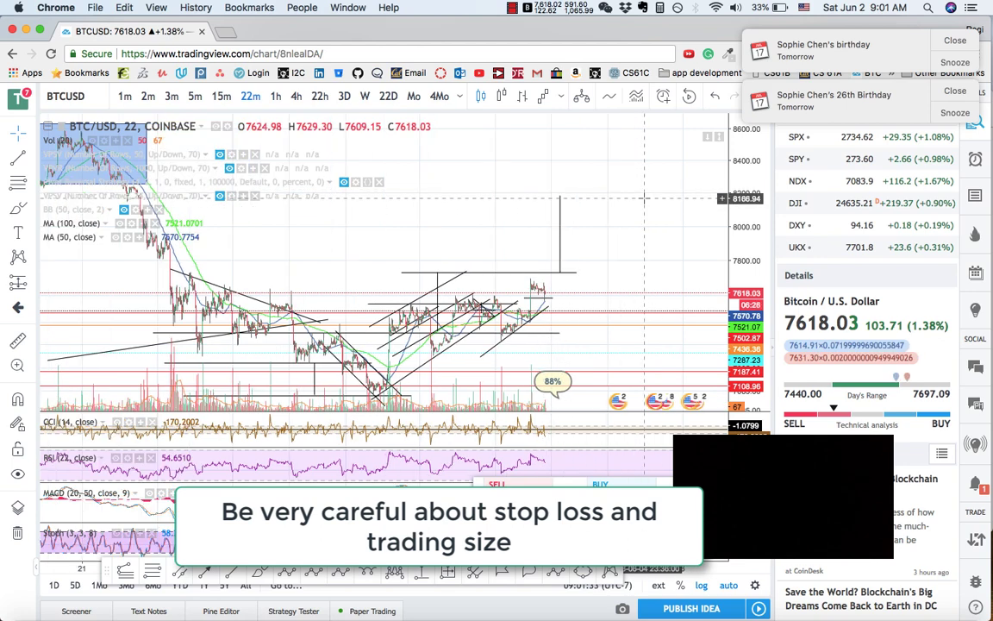